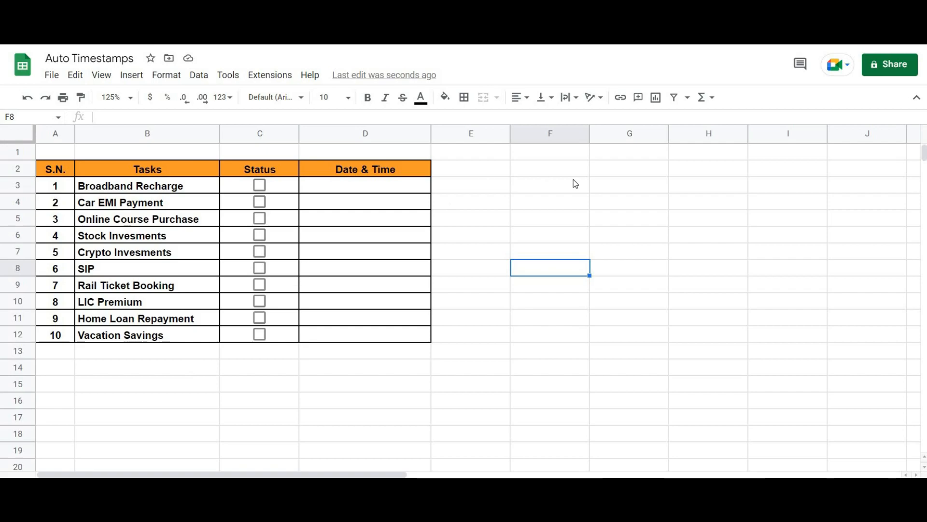
Enter the formula =today() in cell F3 and =now() in cell F4
click(587, 193)
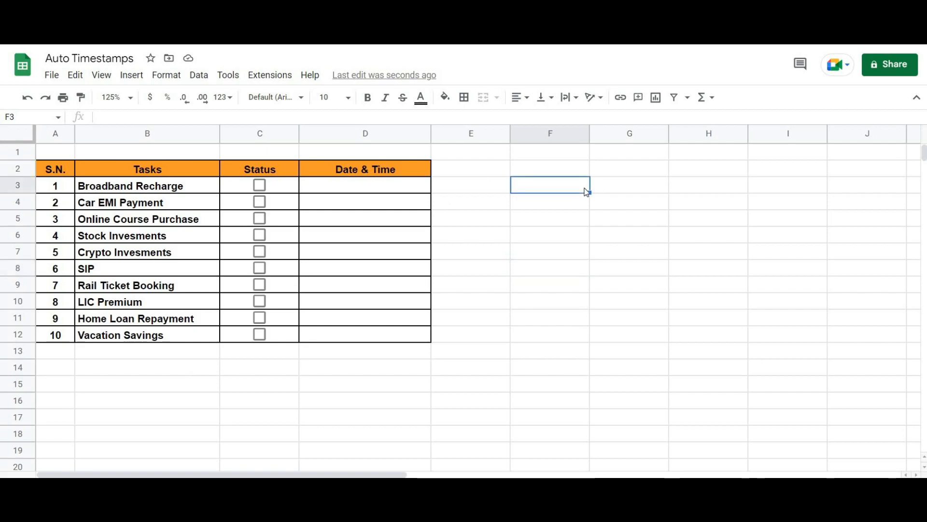
text(=)
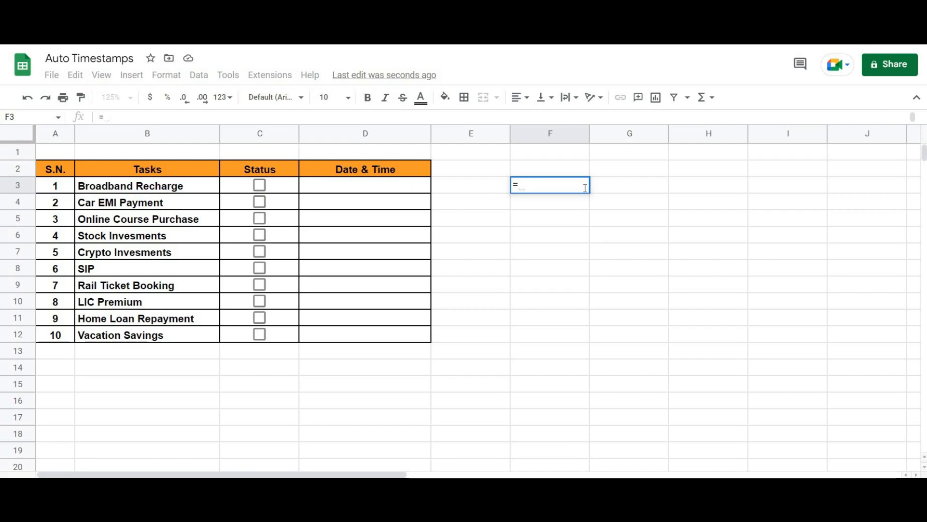
text(today())
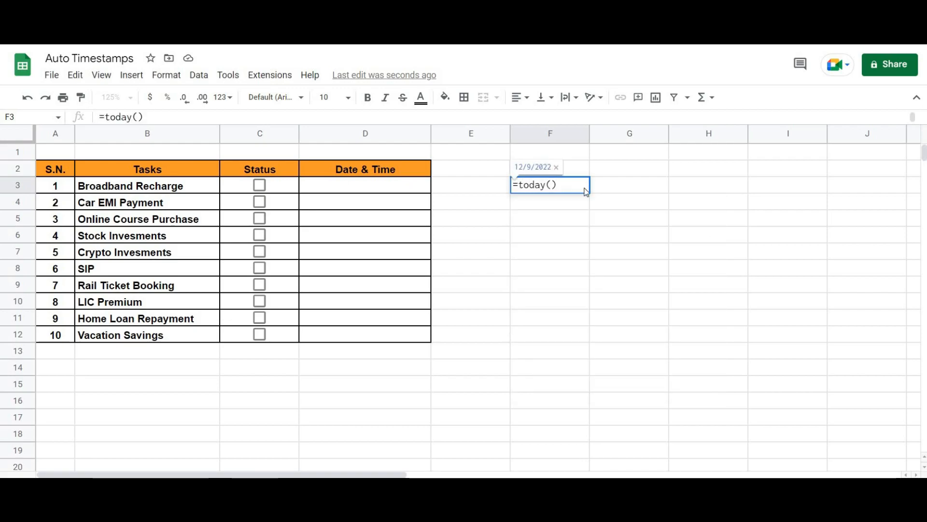
key(Return)
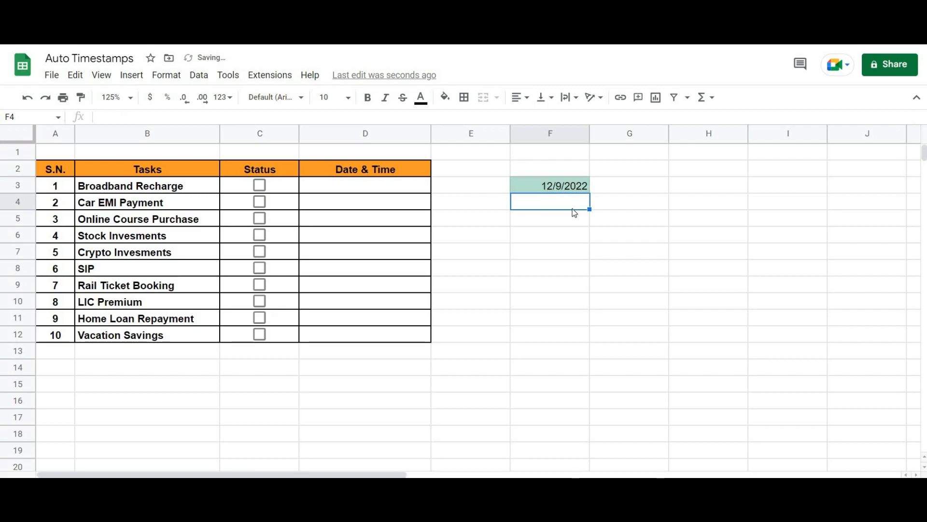
text(=now)
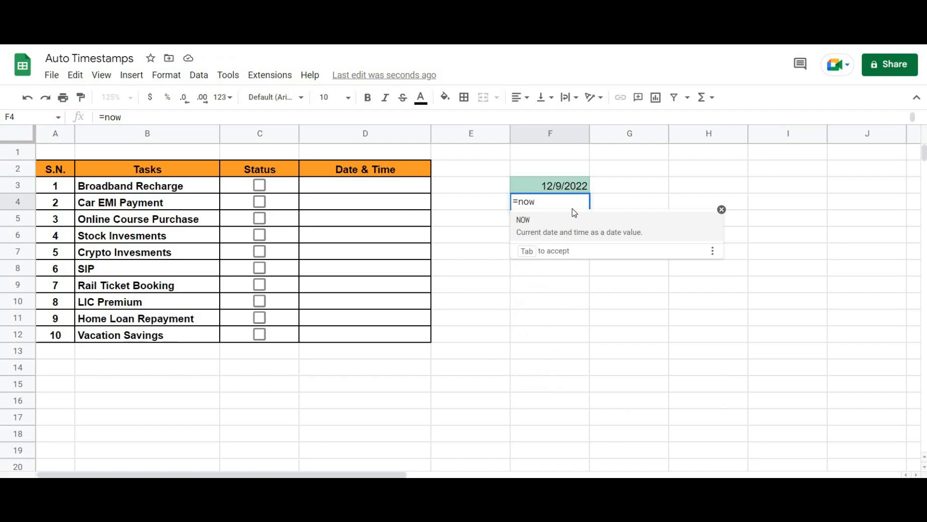
text(())
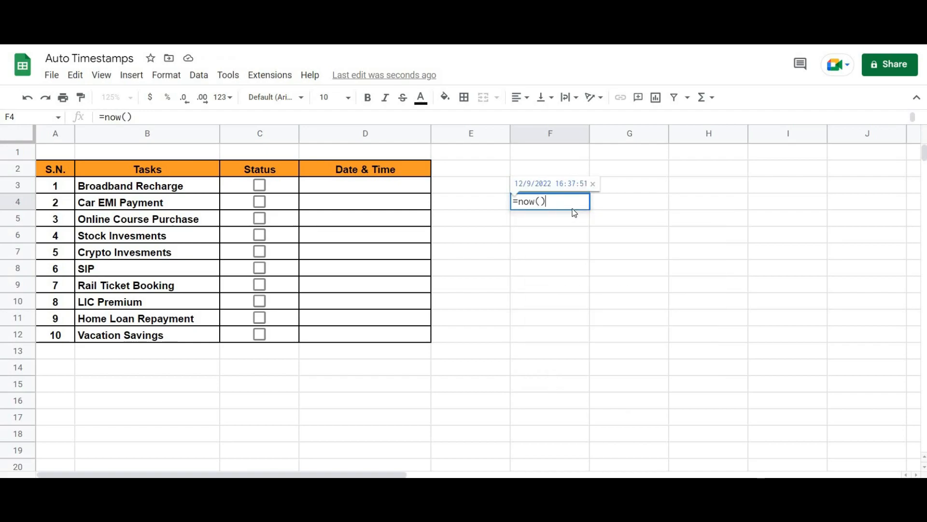
key(Return)
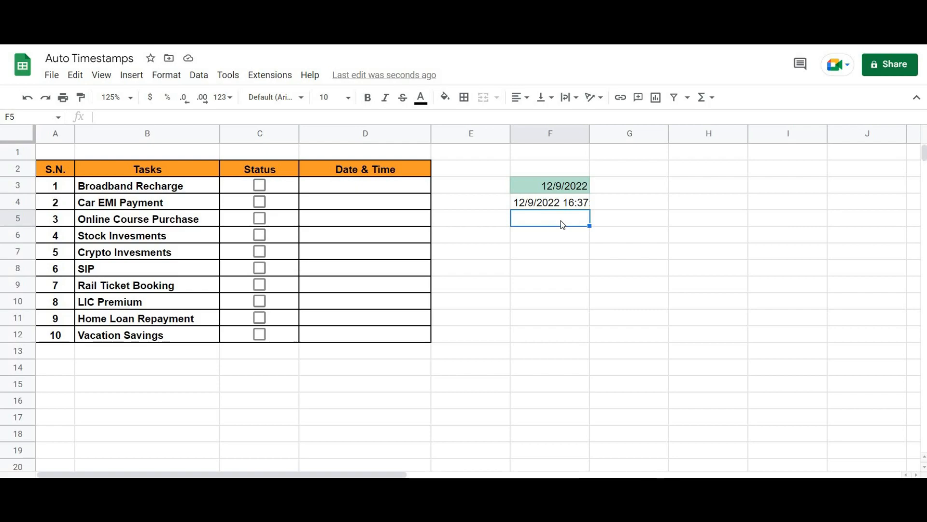
Insert the current time as a static value in F5 and the current date as a static value in F6
key(ctrl+shift+semicolon)
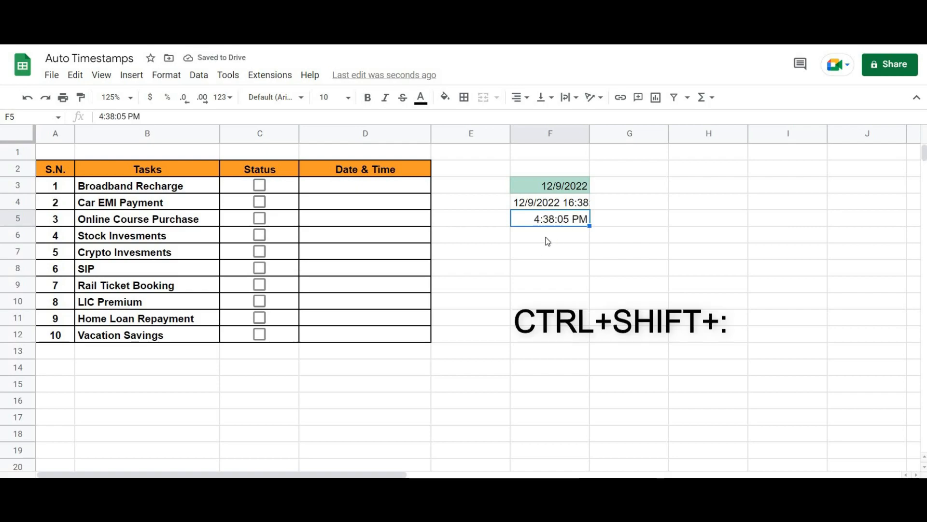
click(546, 239)
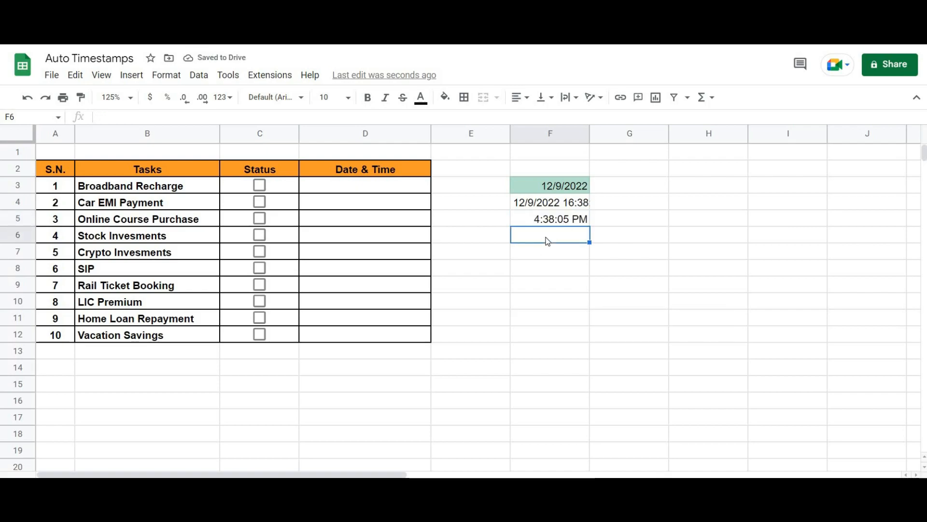
key(ctrl+semicolon)
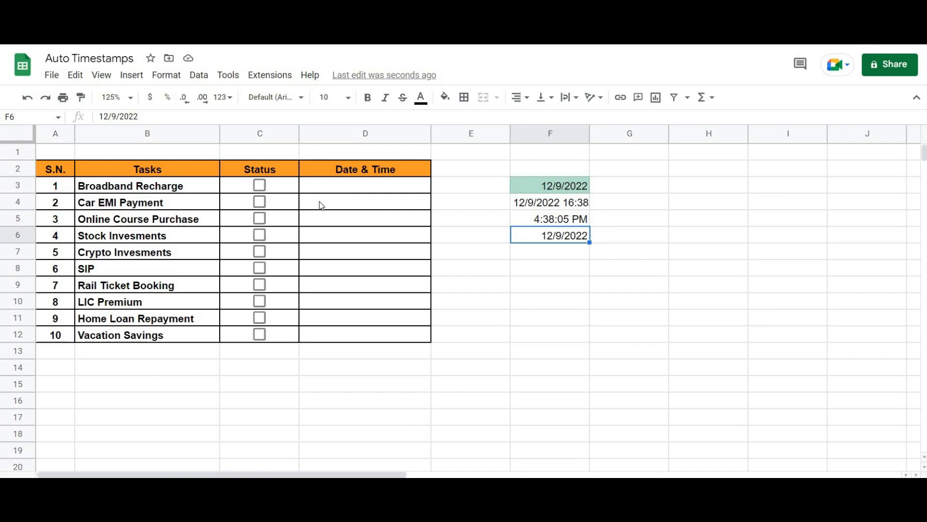
Test the automatic timestamps by ticking the Status checkboxes of Car EMI Payment, LIC Premium, Home Loan Repayment and SIP
click(264, 208)
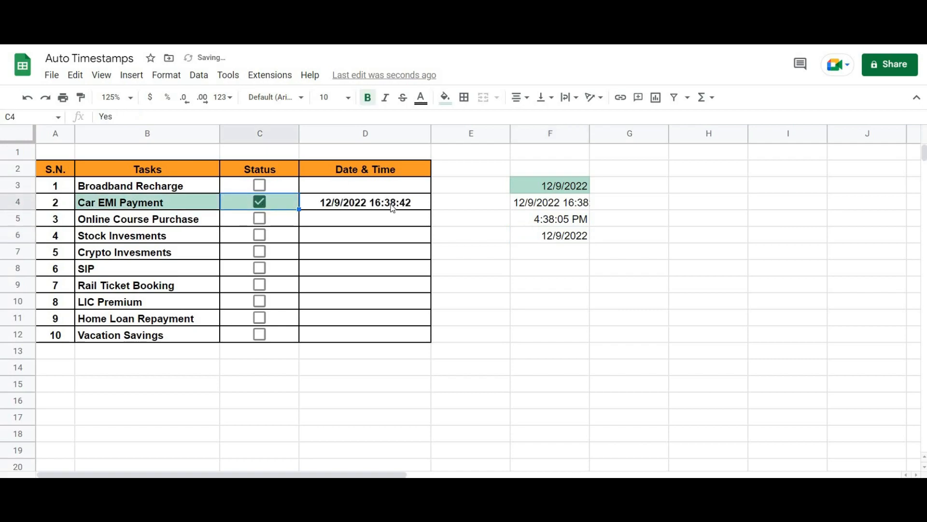
click(260, 301)
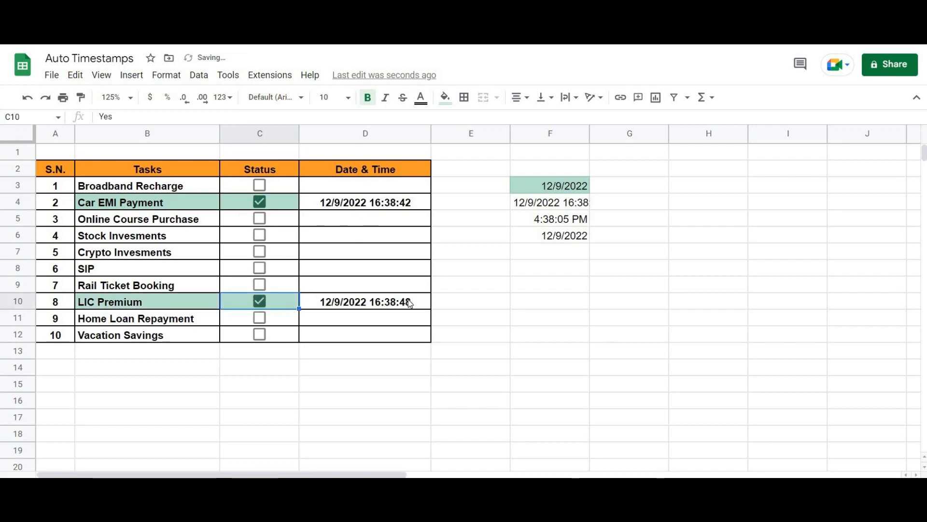
click(261, 319)
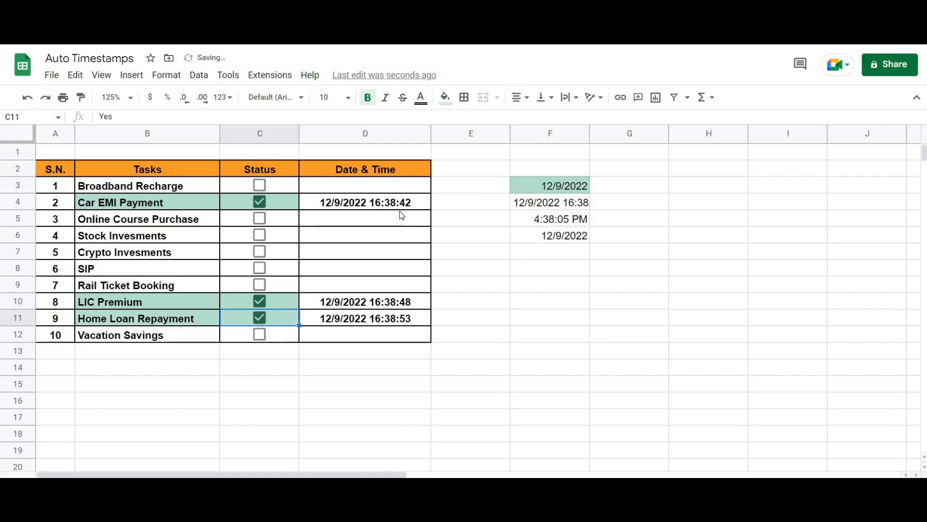
click(260, 269)
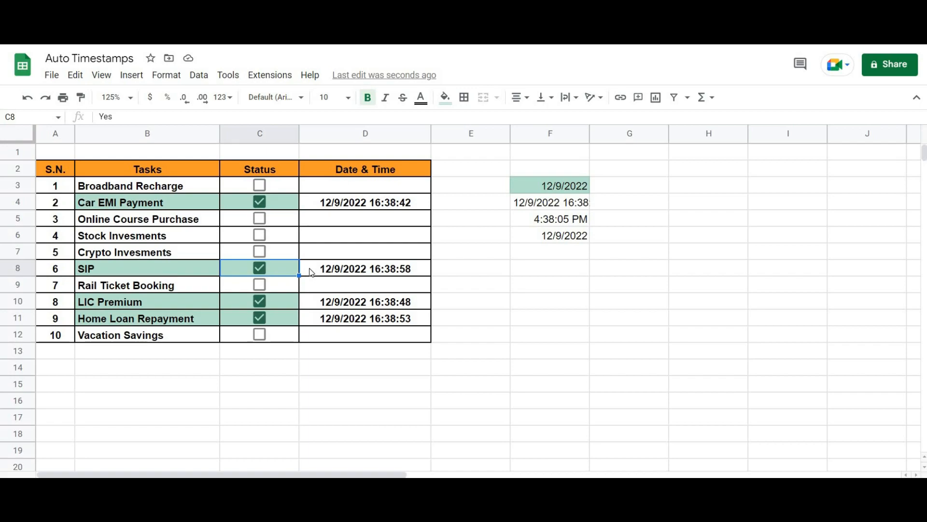
click(259, 319)
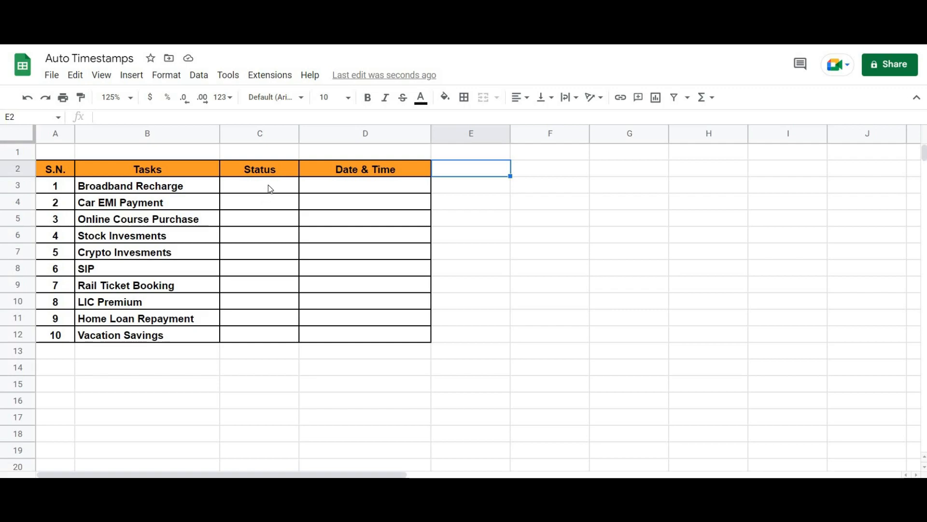
Set up data validation on the Status cells C3:C12 with Checkbox as the criterion
drag(270, 189, 265, 316)
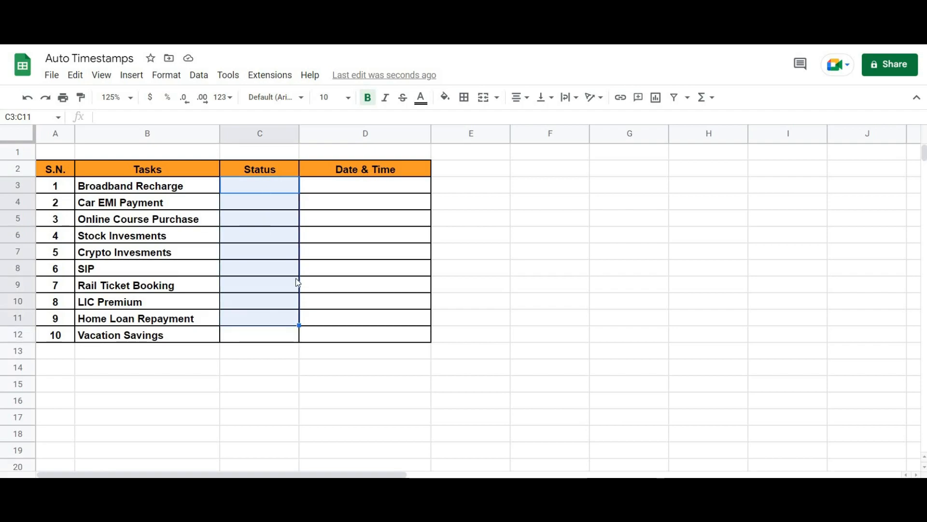
drag(274, 189, 266, 333)
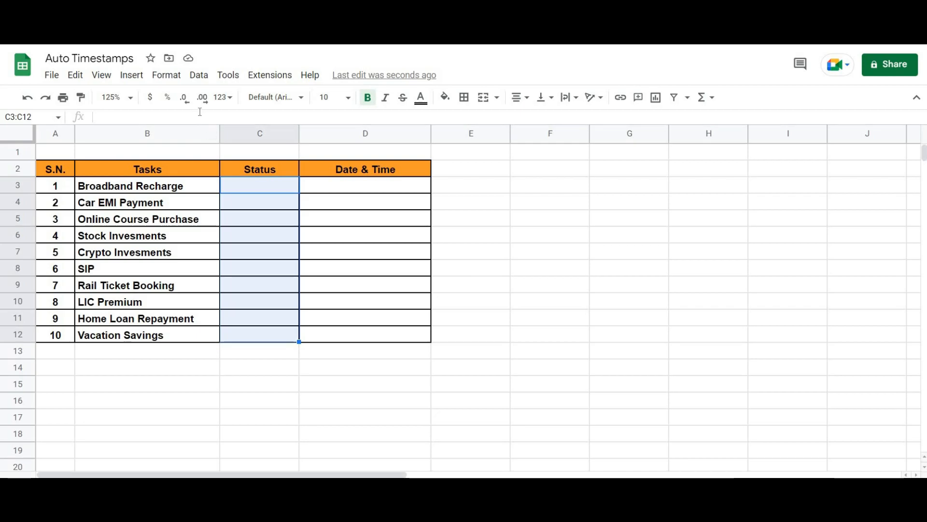
click(206, 79)
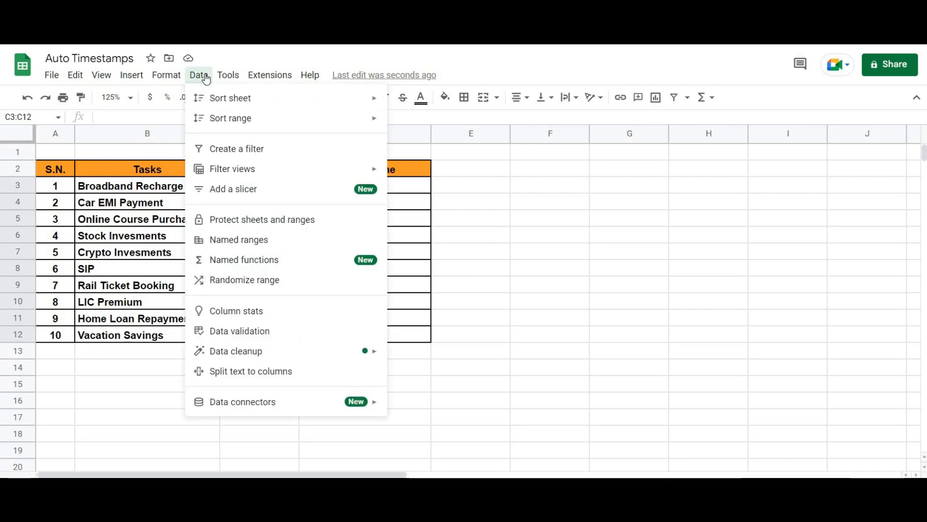
click(258, 332)
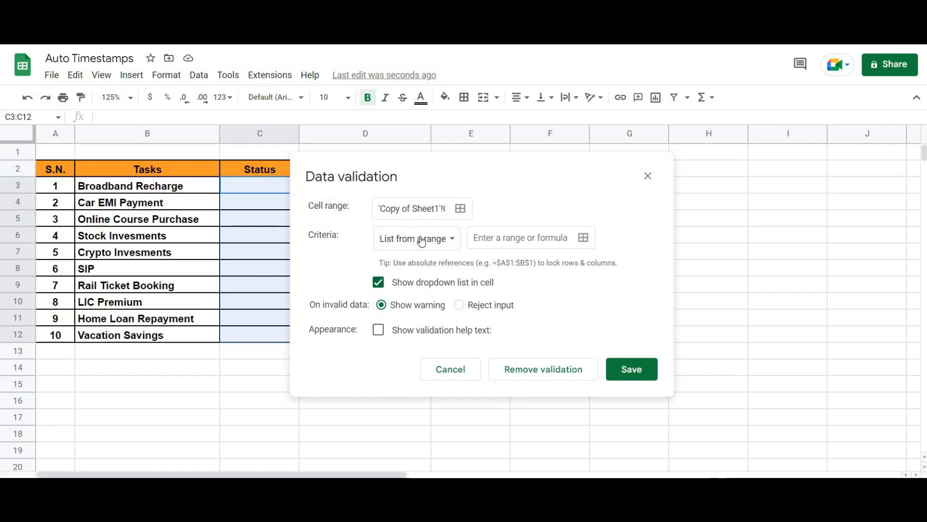
click(406, 247)
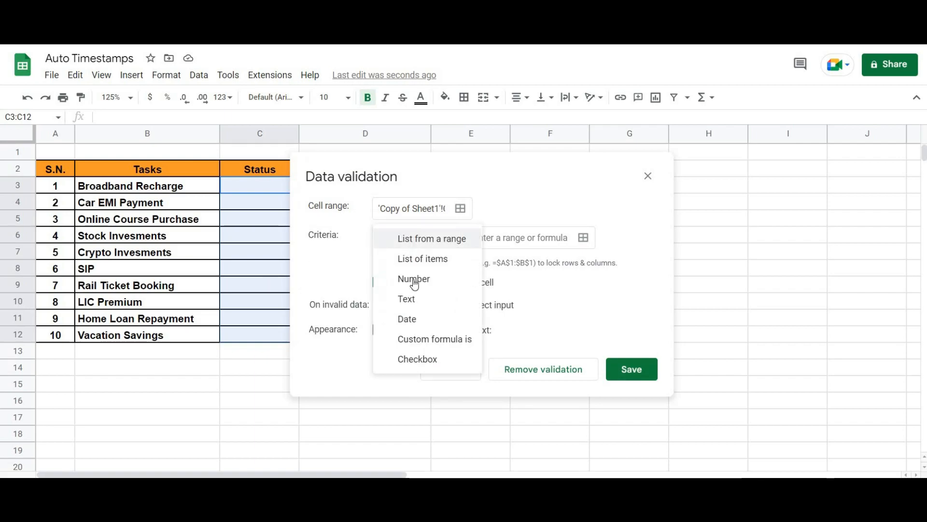
click(416, 359)
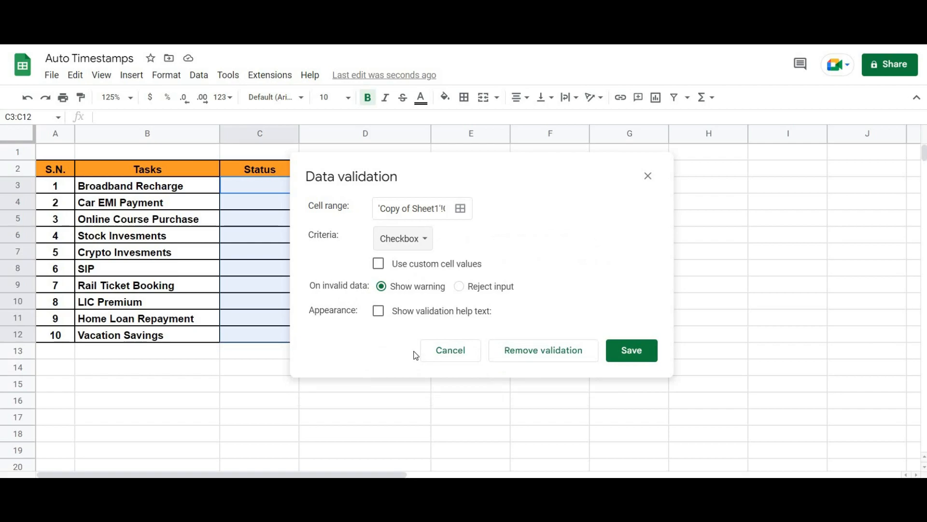
Use custom cell values for the checkboxes with "yes" as the checked value, and save the validation rule
click(378, 264)
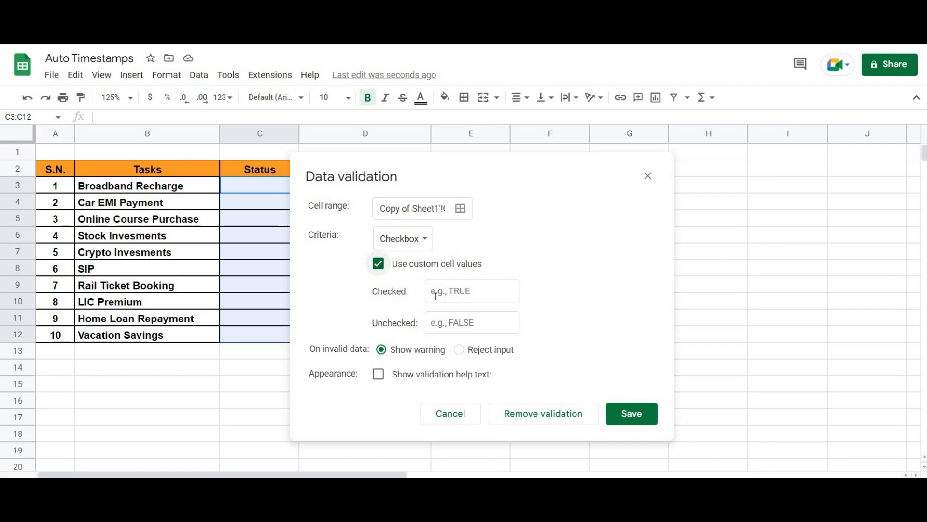
click(472, 292)
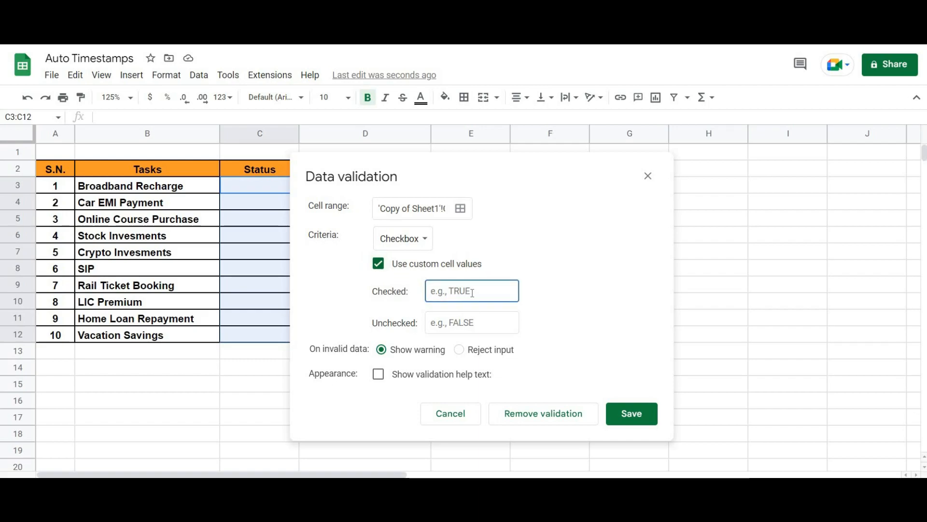
text(yes)
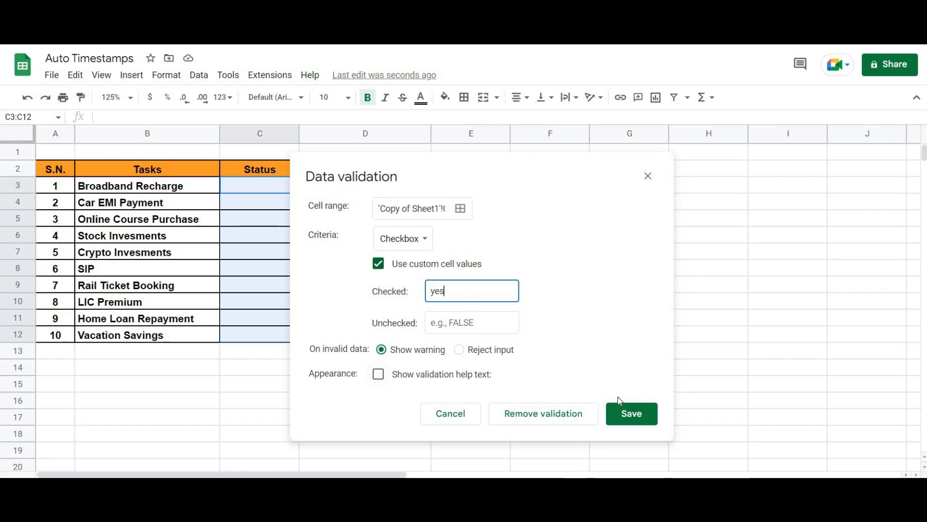
click(635, 414)
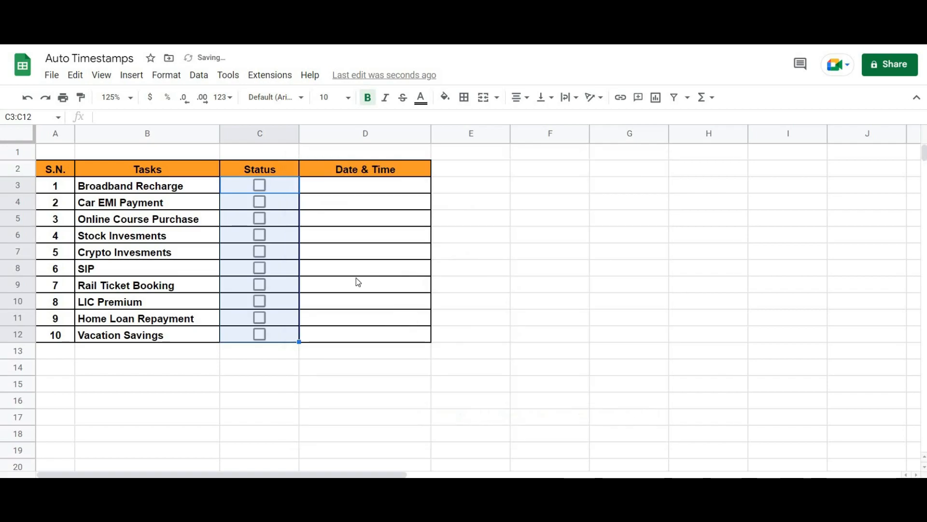
Tick the Broadband Recharge status checkbox to check its cell value, and clear it again
click(310, 191)
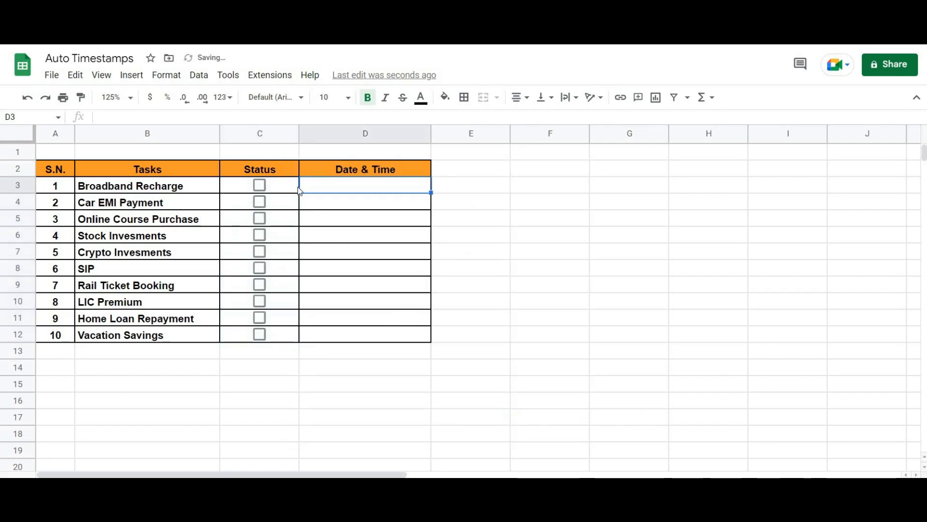
click(257, 187)
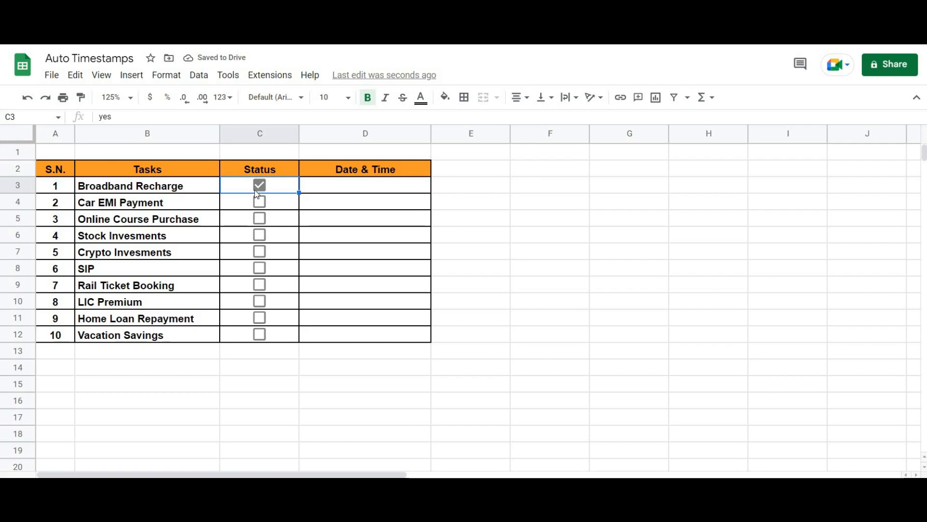
click(258, 186)
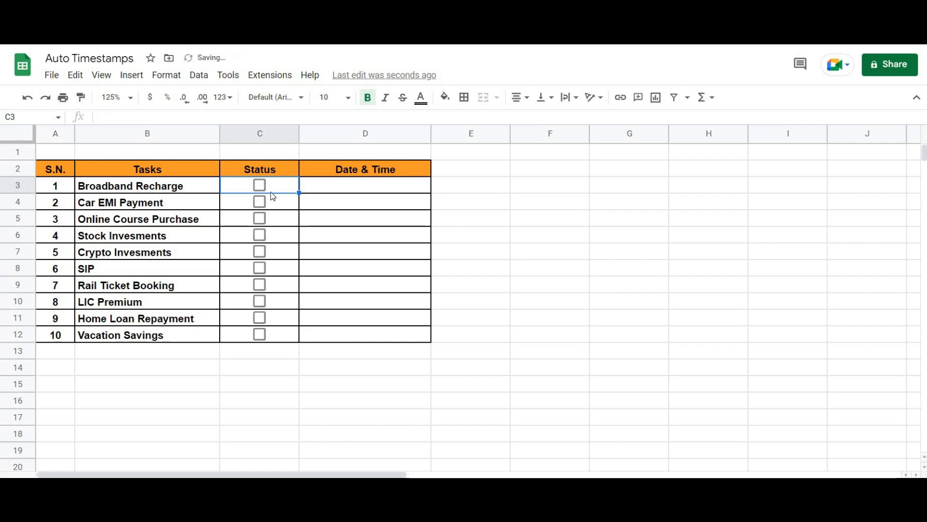
Enter the test formula =C3="yes" in cell F3, referencing the Broadband Recharge status cell
click(533, 188)
text(=)
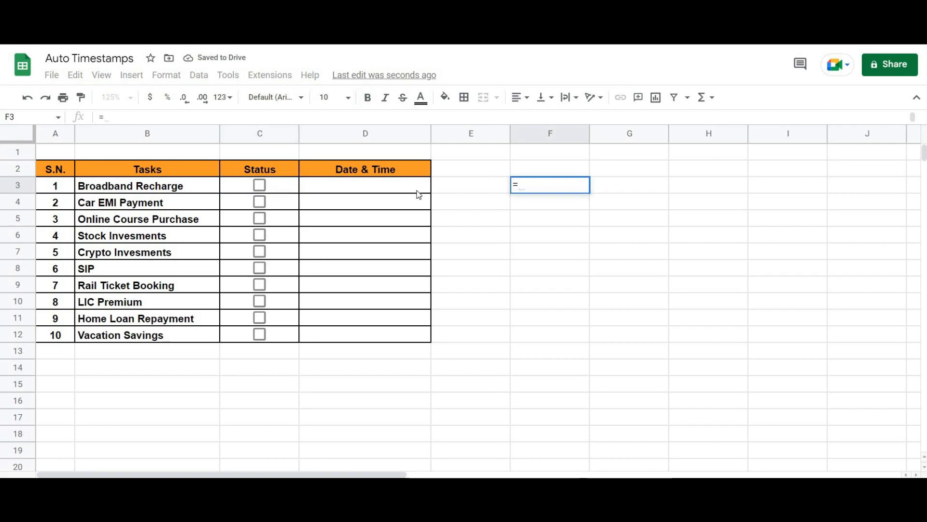
click(279, 186)
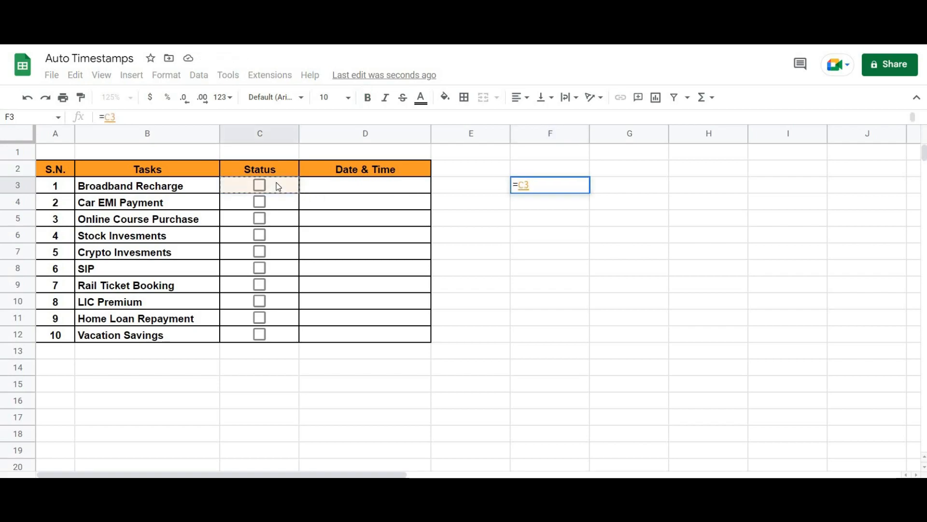
text(=)
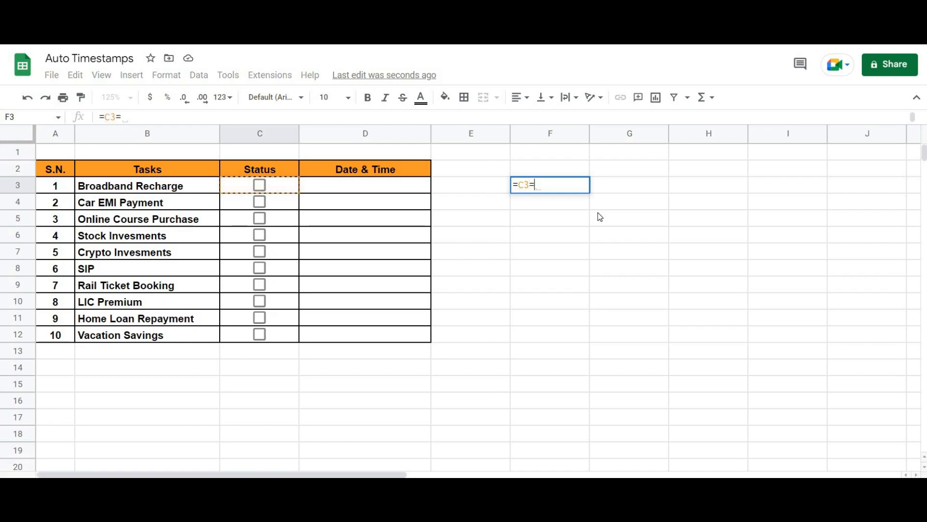
text("yes")
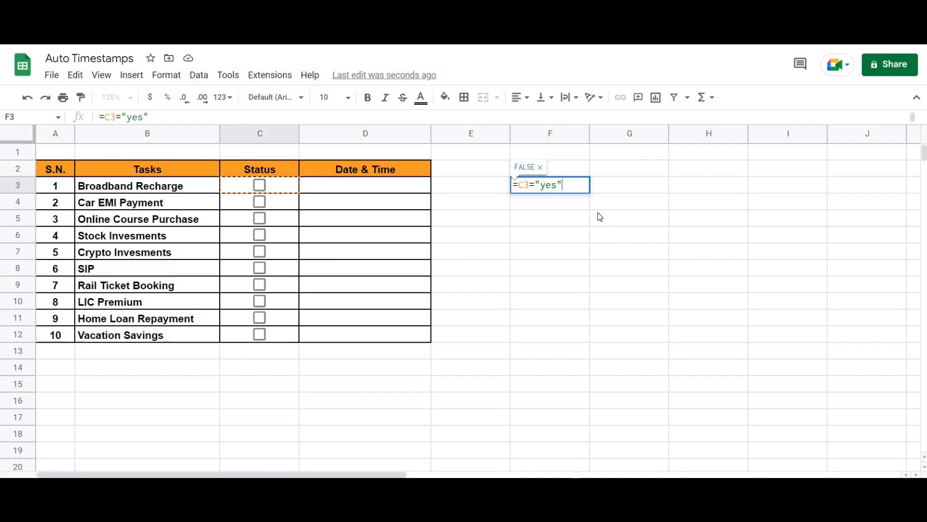
key(Return)
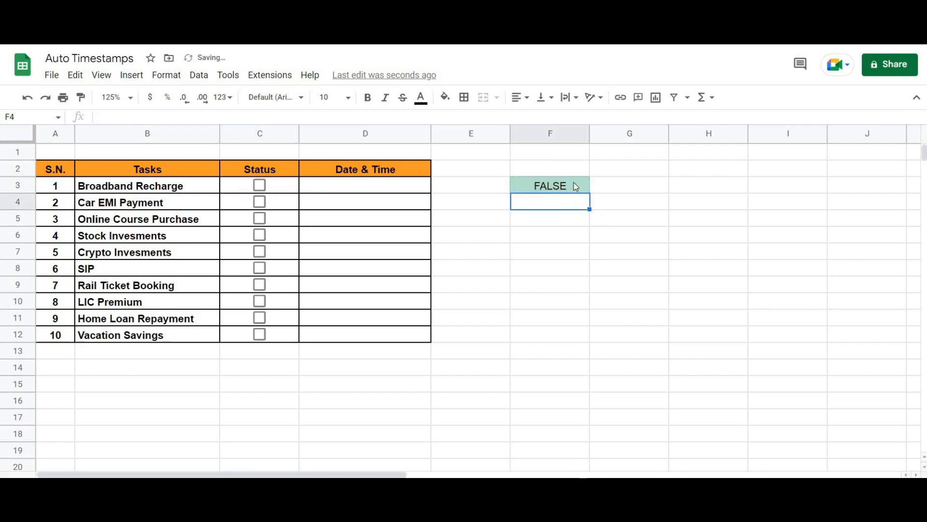
Toggle the Broadband Recharge status checkbox to test the formula in F3, leaving the checkbox ticked
click(259, 186)
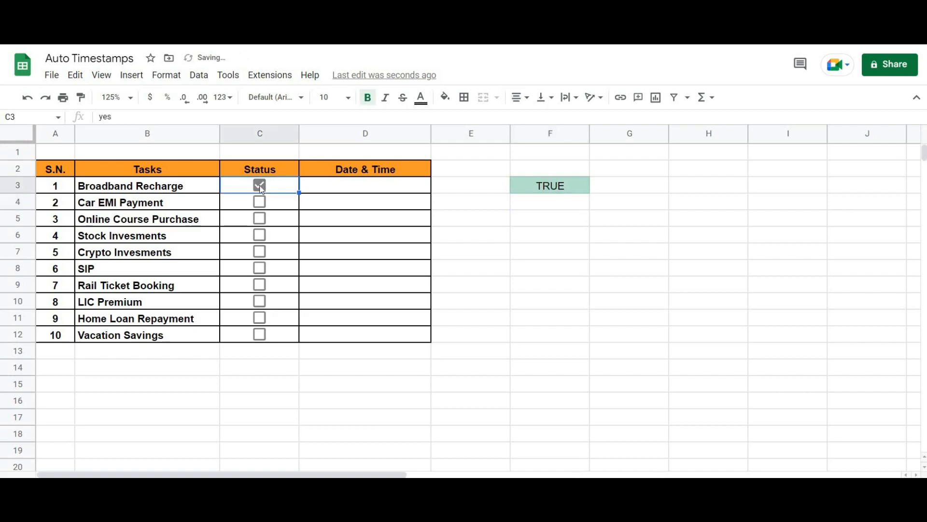
click(261, 187)
click(265, 189)
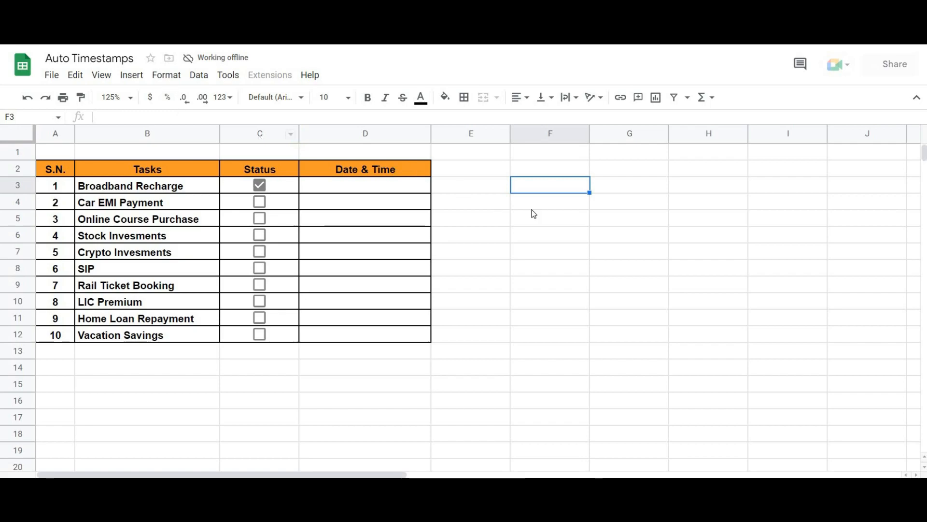
Enter the test formula =C6="yes" in cell F6, referencing the Stock Invesments status cell
click(533, 233)
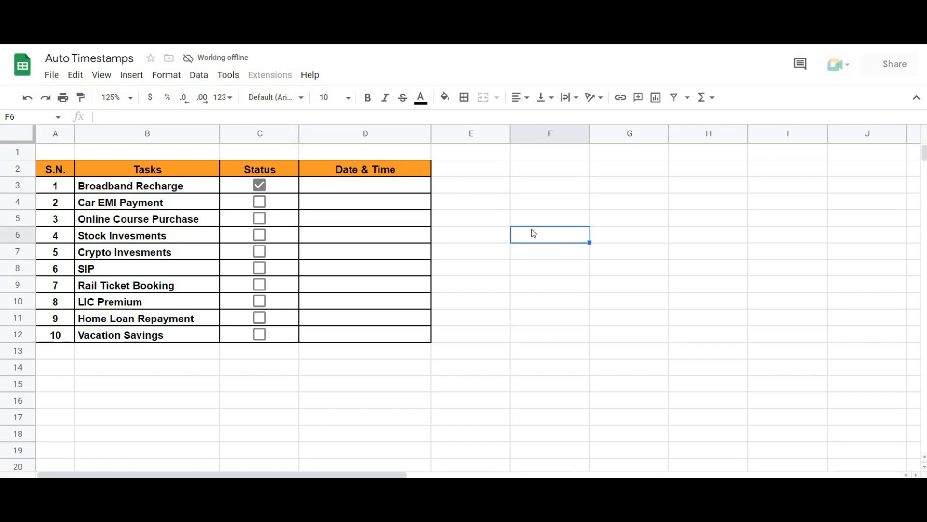
text(=)
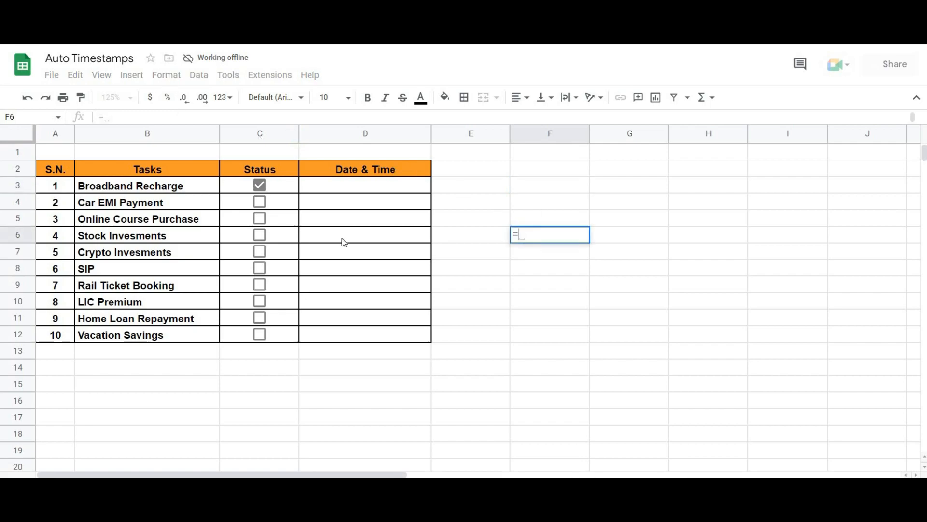
click(280, 241)
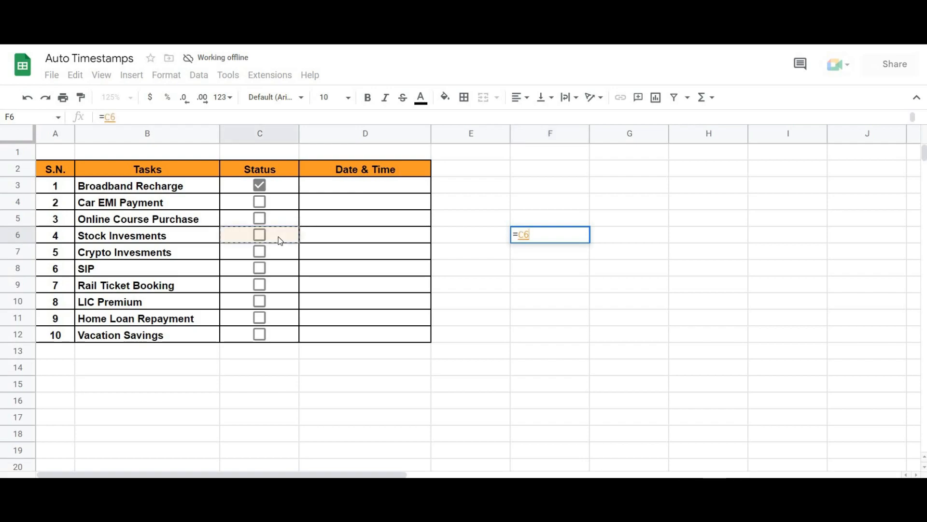
text(="yes)
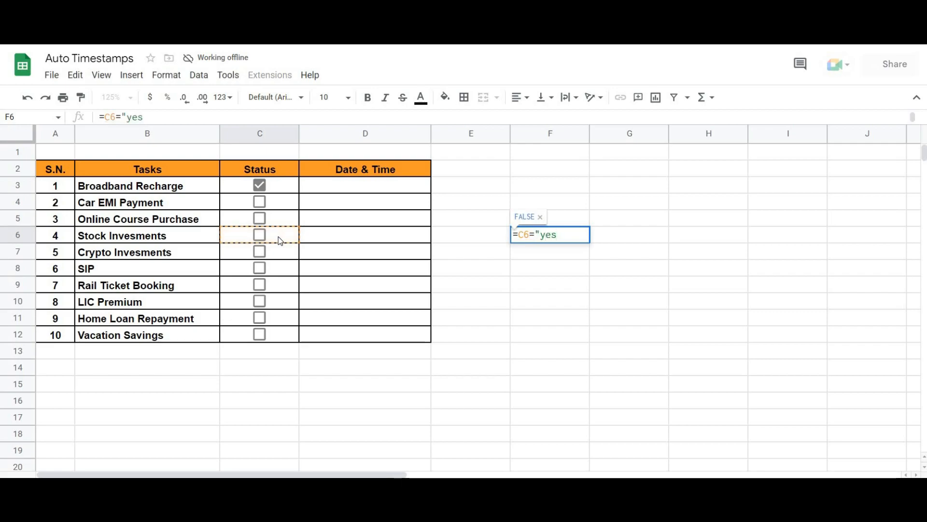
text(")
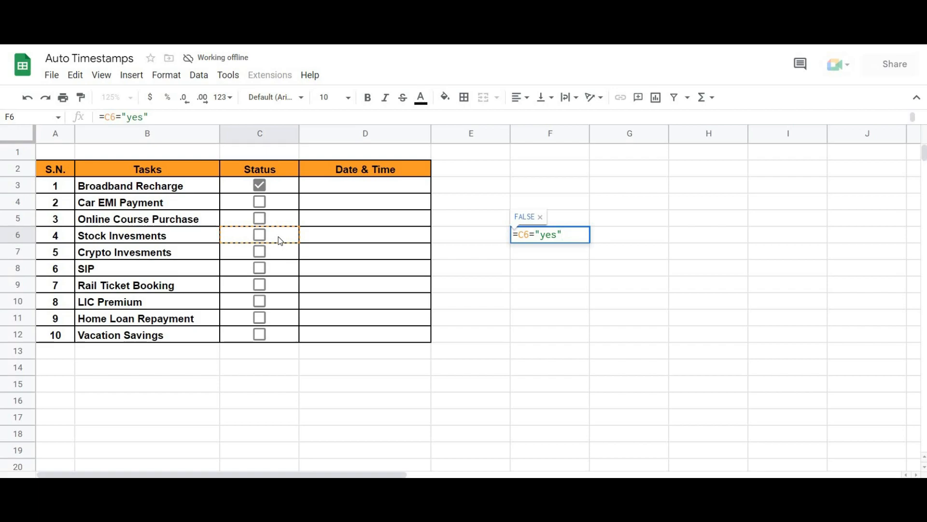
key(Return)
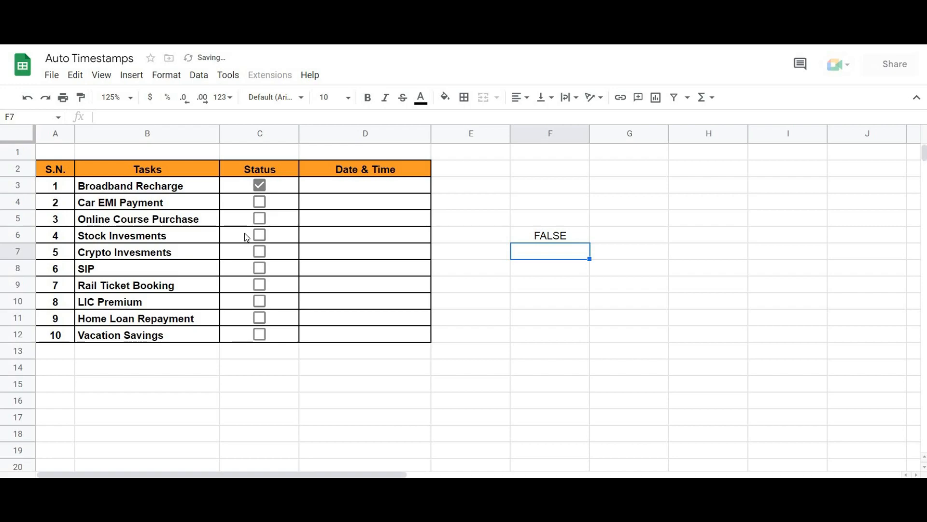
Toggle the Stock Invesments status checkbox to test the F6 formula, leaving it and the Online Course Purchase checkbox ticked
click(259, 238)
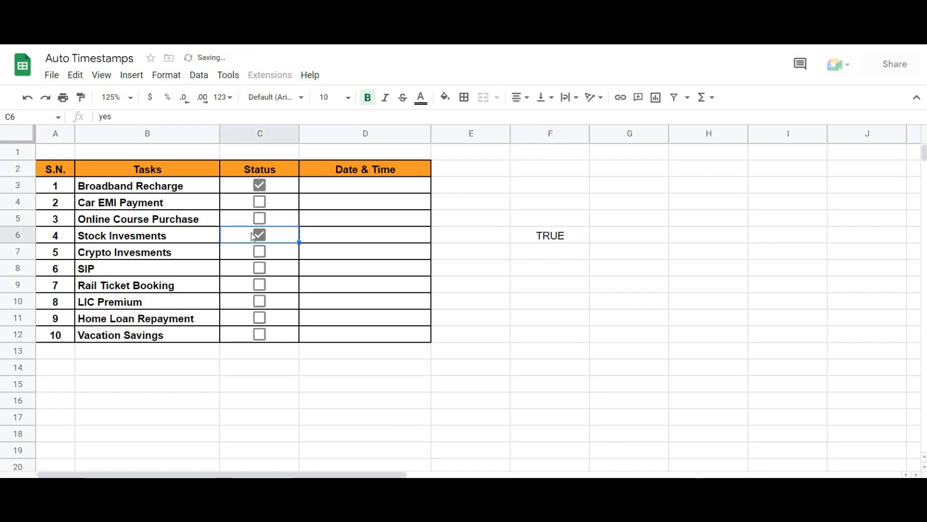
click(259, 237)
click(259, 222)
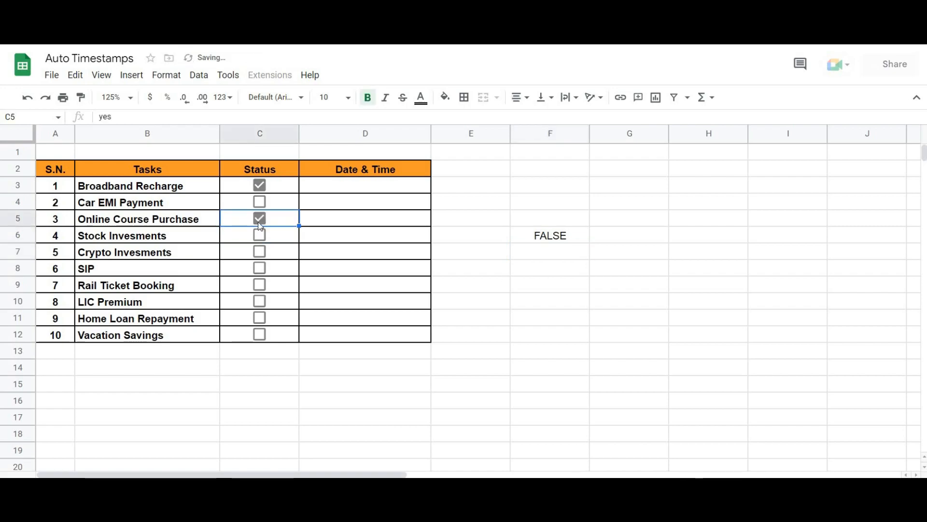
click(259, 236)
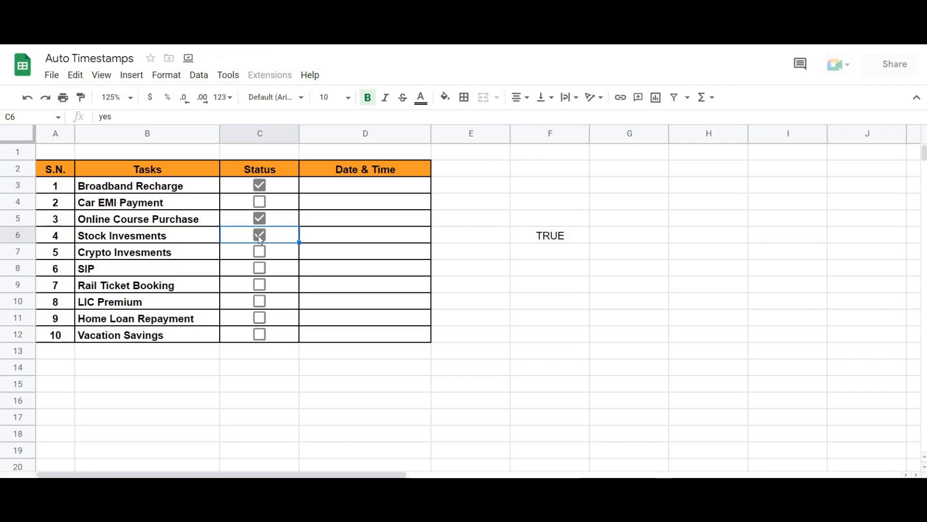
Delete the test formula from F6 and untick the Stock Invesments, Online Course Purchase and Broadband Recharge checkboxes
click(565, 235)
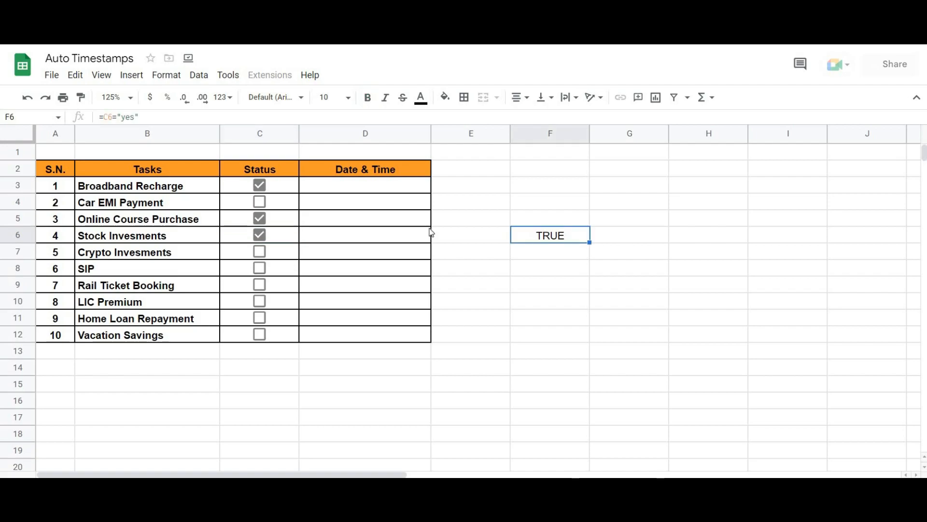
key(Delete)
click(259, 235)
click(259, 219)
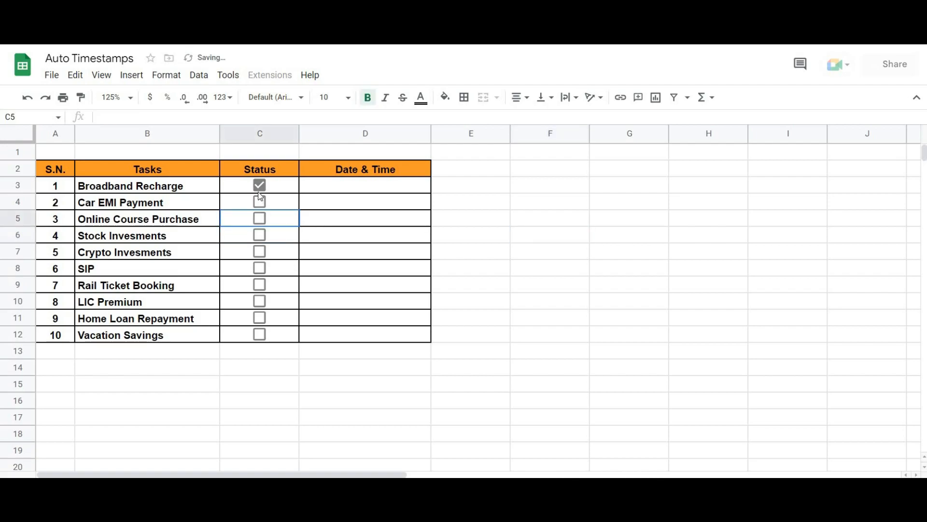
click(258, 191)
click(386, 207)
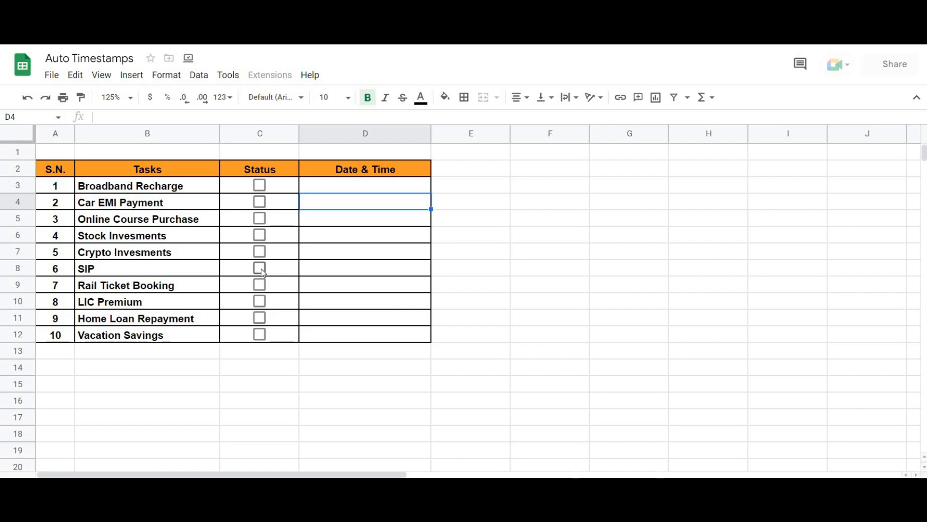
Enter the sample text "done" in the Date & Time cell of the Crypto Invesments row
drag(138, 187, 286, 336)
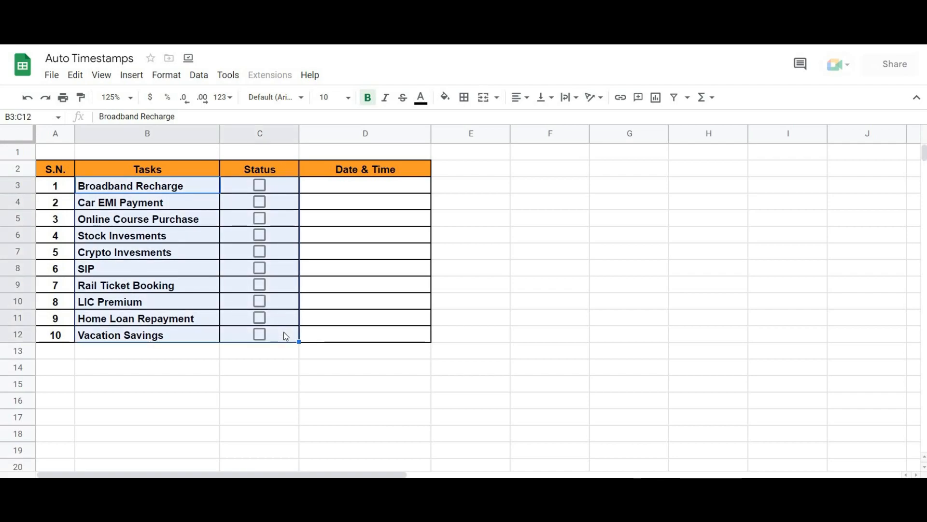
click(355, 256)
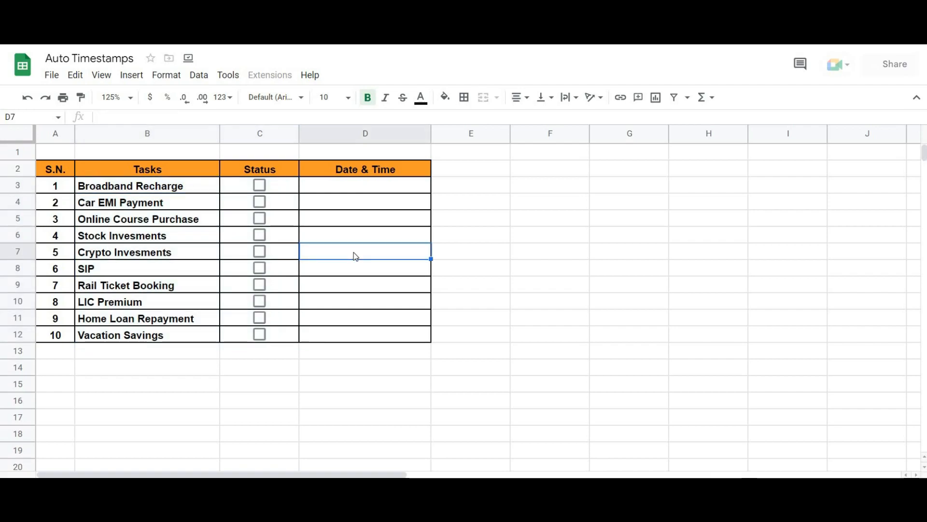
text(done)
key(Tab)
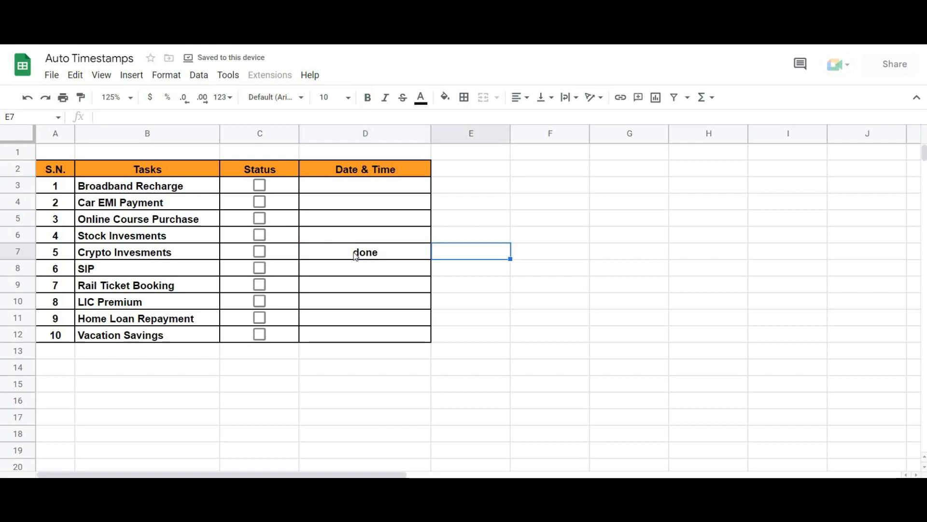
click(352, 253)
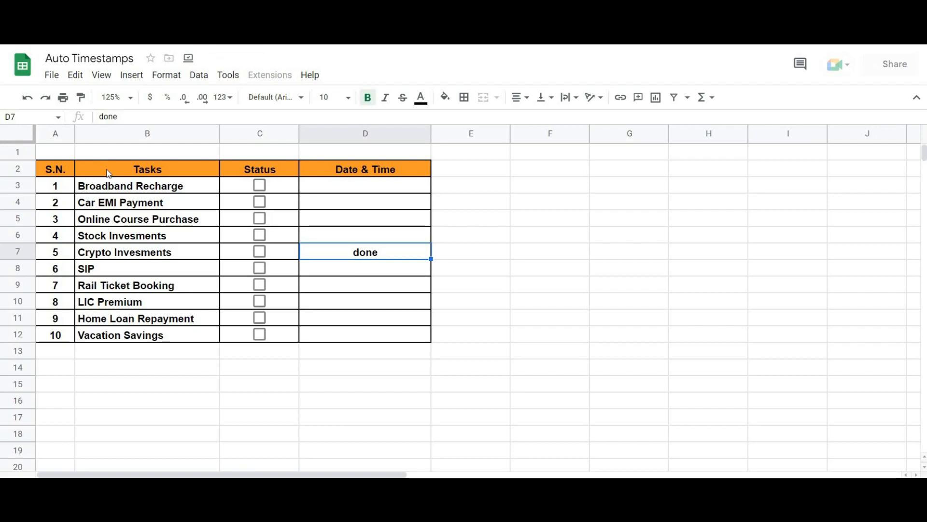
Start a conditional formatting rule for the task and status cells B3:C12, using a custom formula as its condition
drag(145, 186, 277, 335)
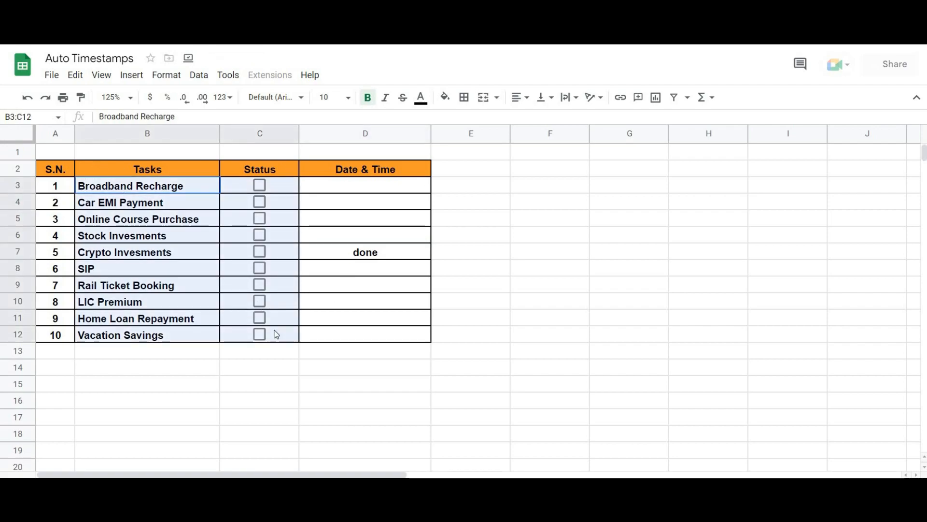
click(164, 75)
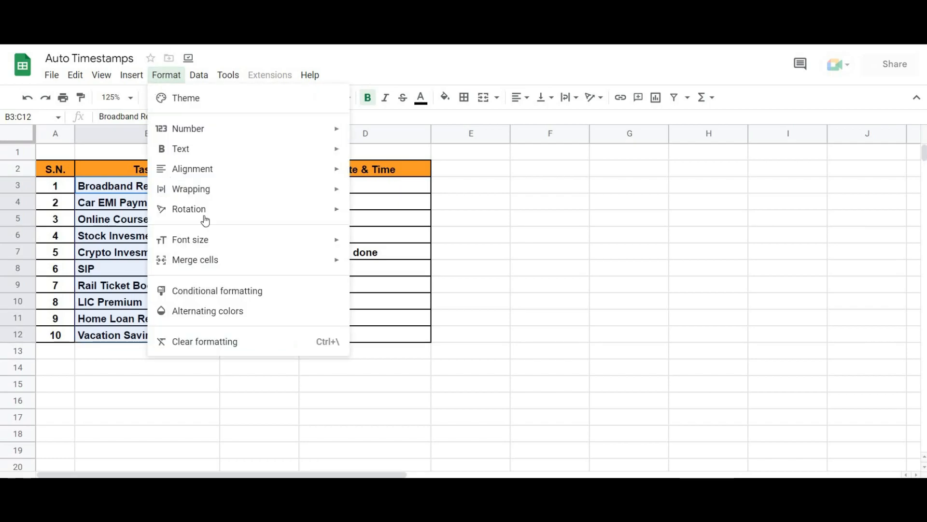
click(207, 290)
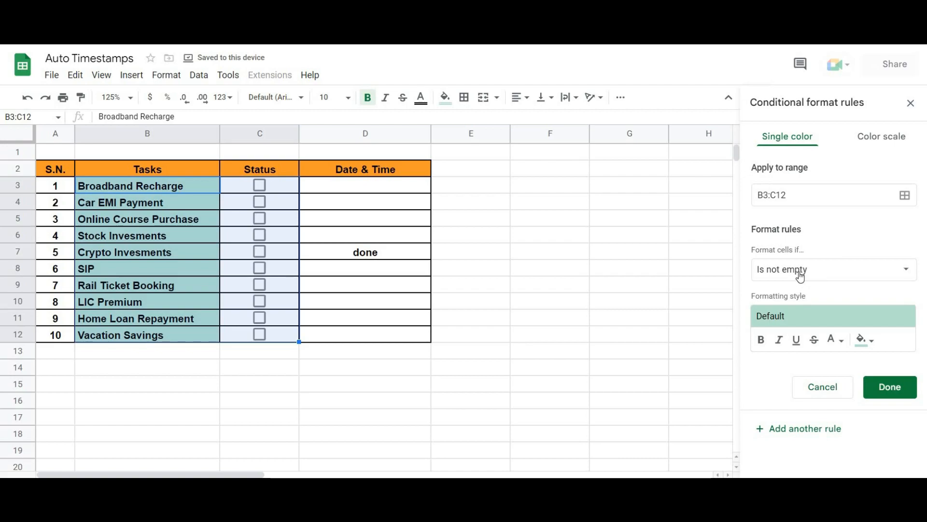
click(804, 271)
scroll(814, 362, down, 3)
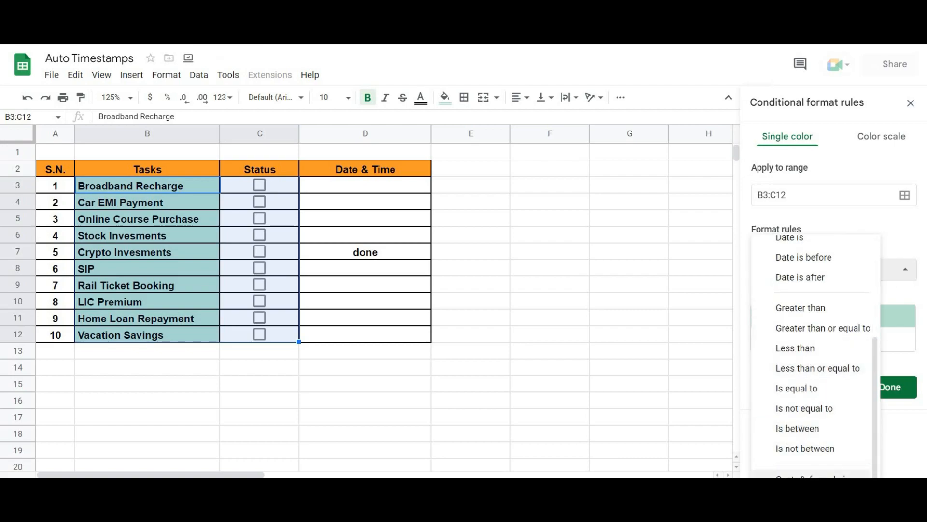
click(811, 475)
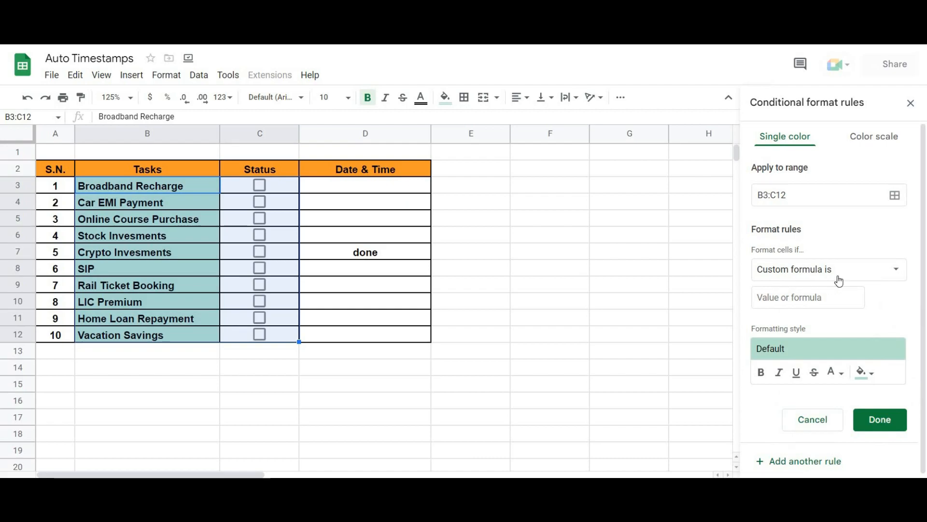
Set the rule's custom formula to =$D3<>"" and save the rule with the default formatting style
click(811, 298)
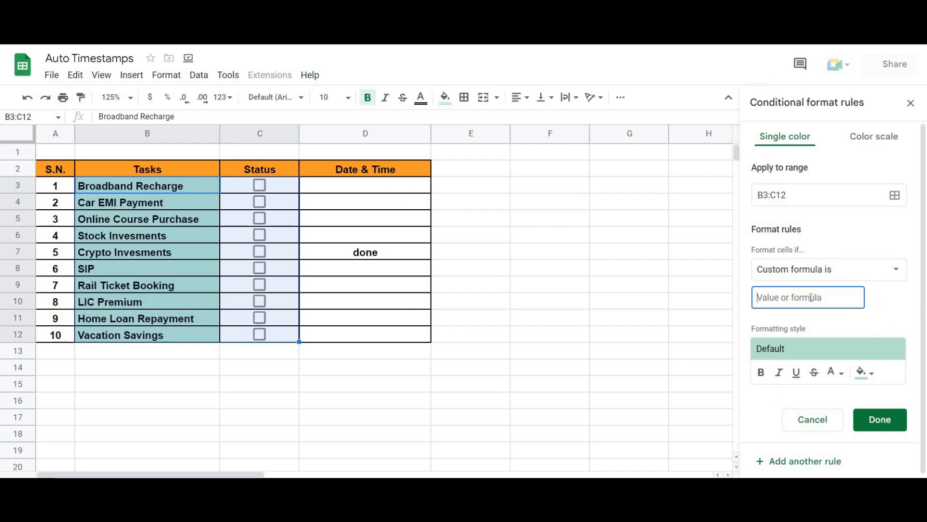
text(=)
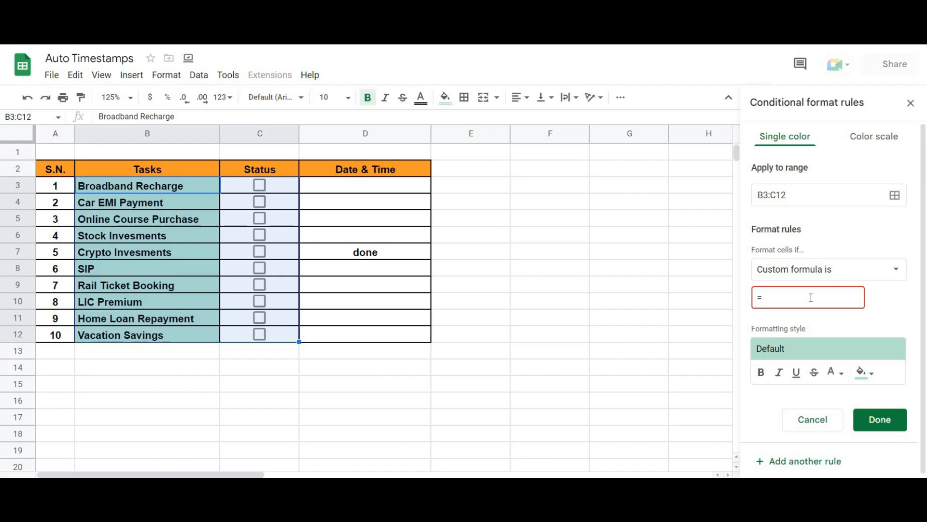
text(D)
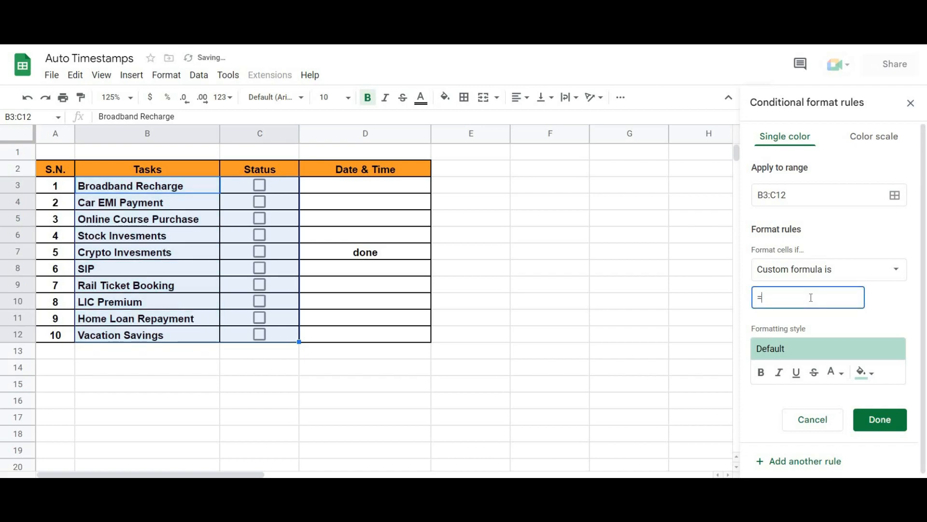
text(3<>"")
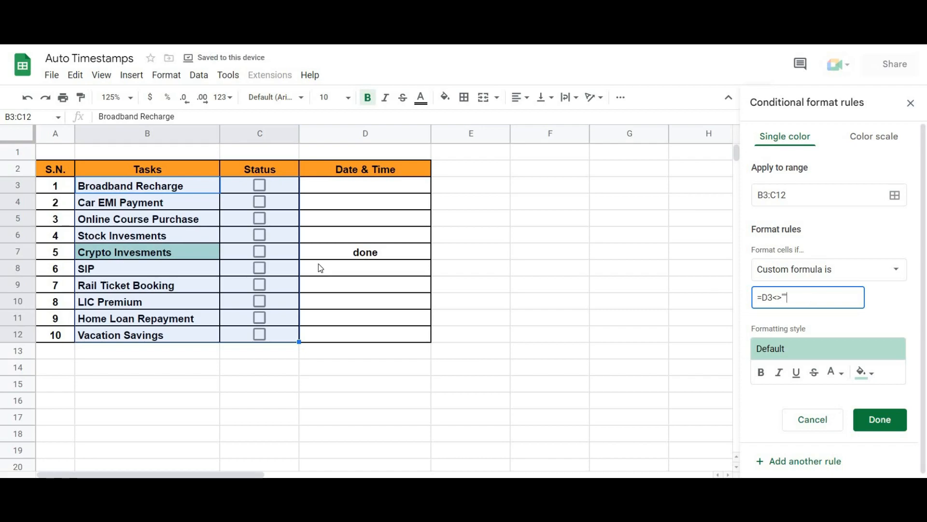
click(762, 301)
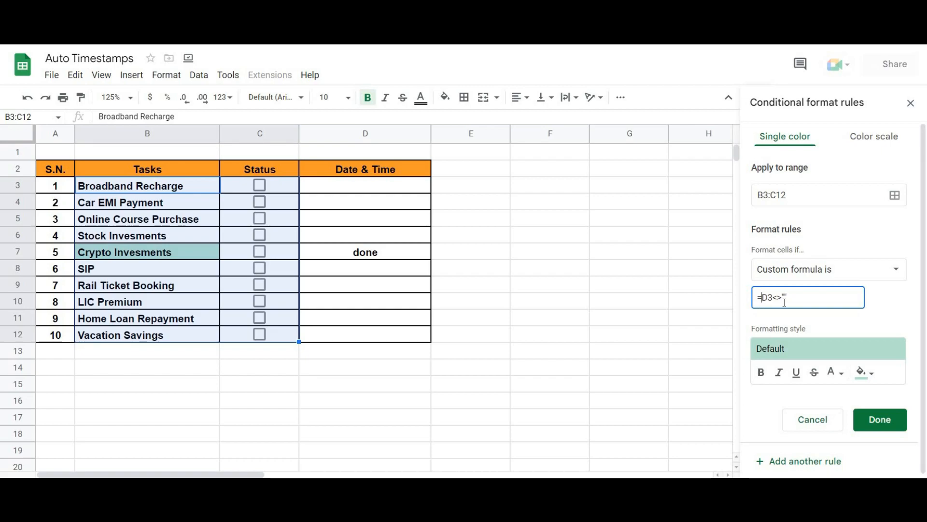
text($)
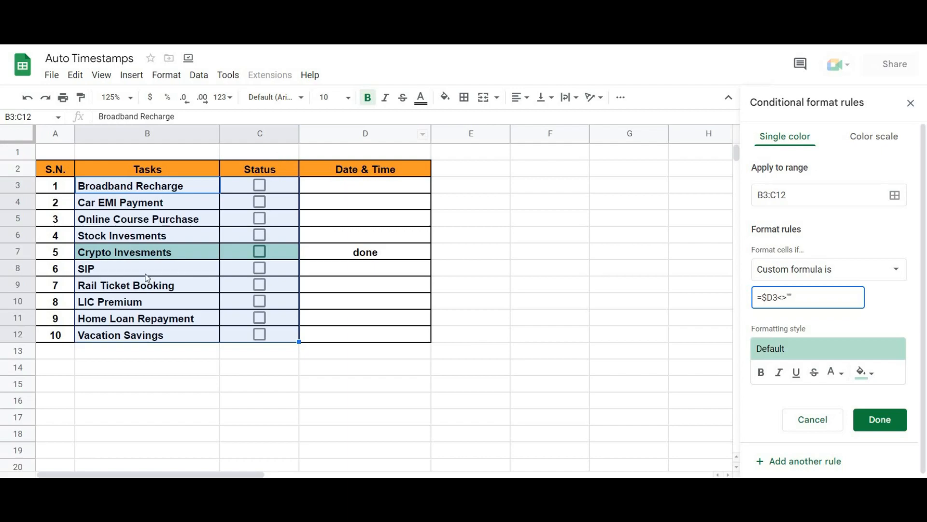
click(878, 422)
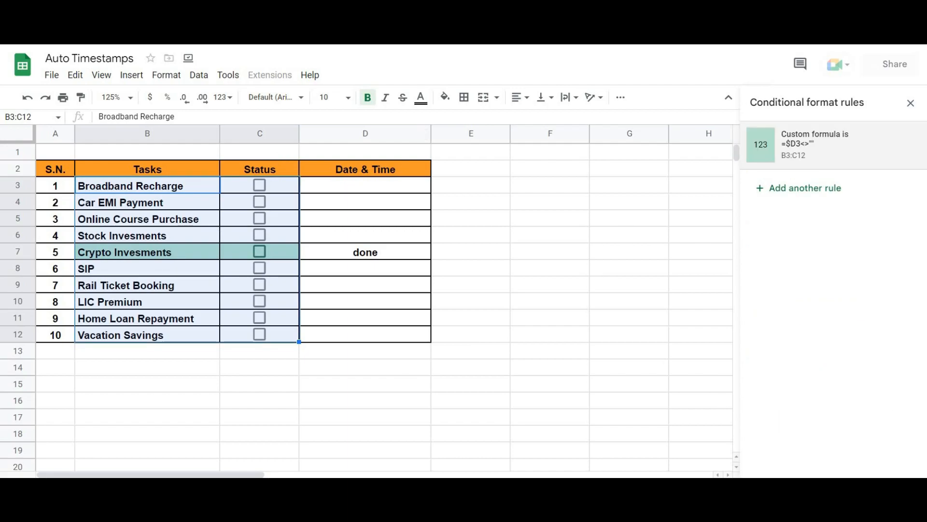
Delete the sample text from the Crypto Invesments Date & Time cell and close the conditional format rules
click(631, 259)
click(417, 262)
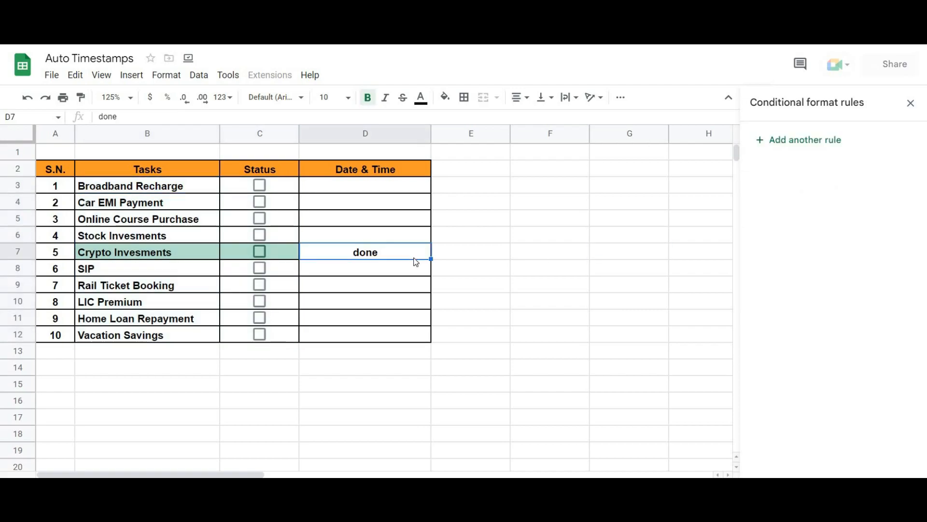
key(Delete)
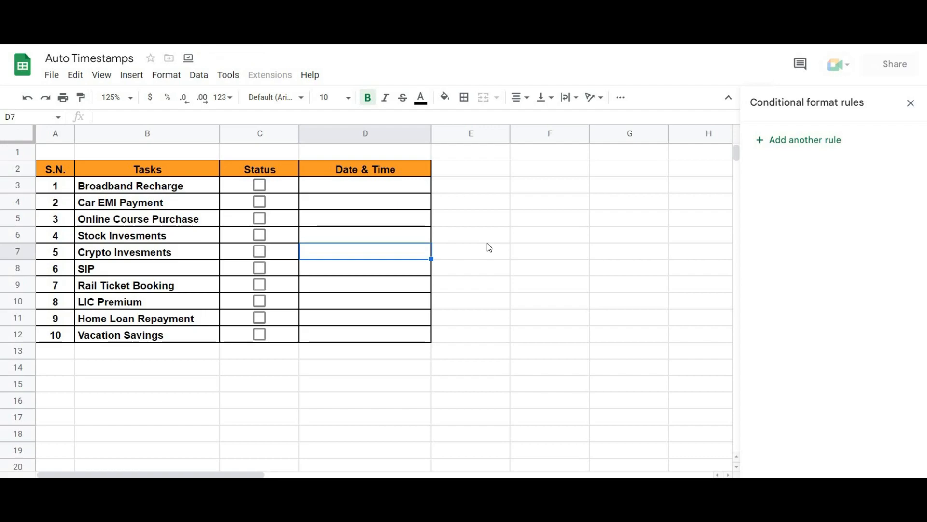
click(910, 103)
Enter the formula =if(D3,D3,IF(C3="yes",now(),"")) in the Date & Time cell of the Broadband Recharge row
click(390, 192)
text(=if)
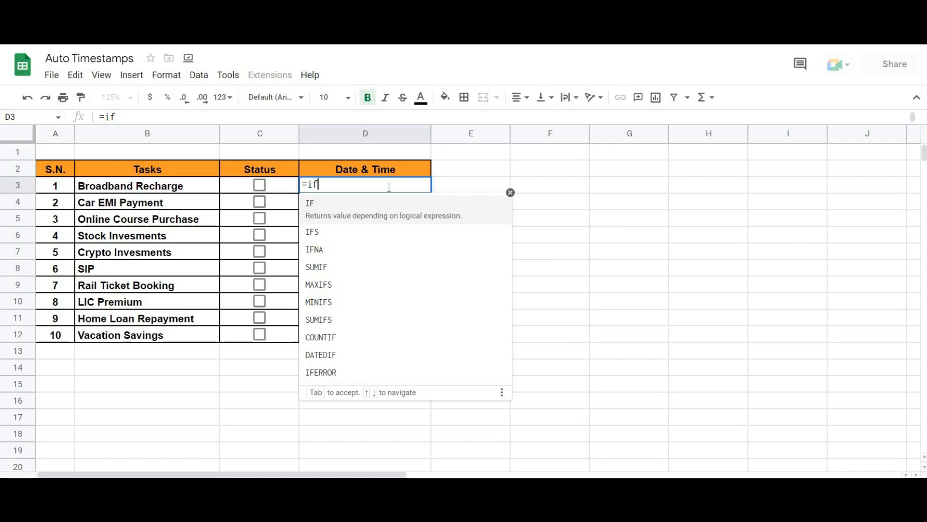
text(()
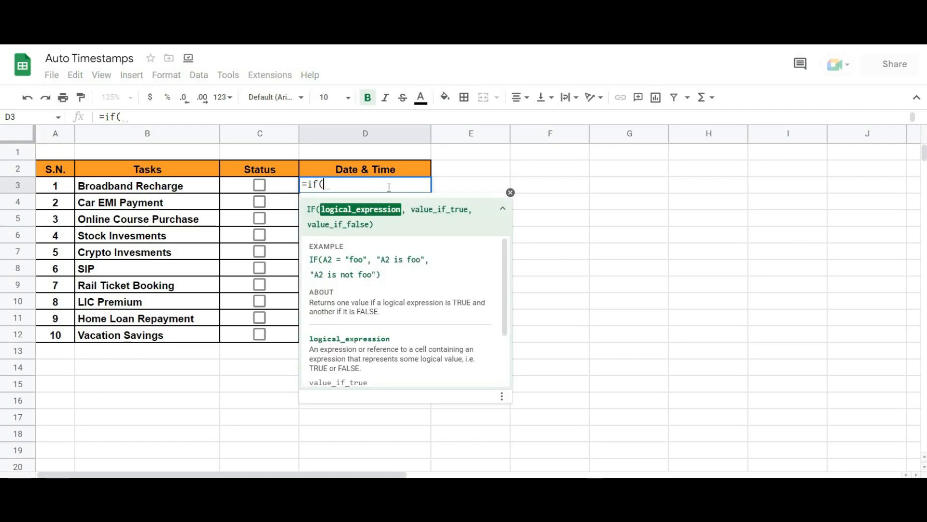
text(D3,)
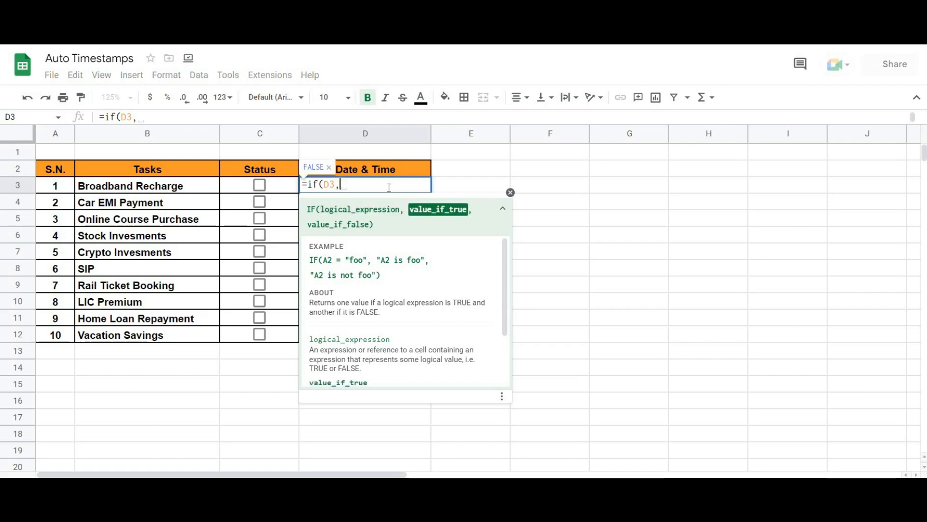
text(D)
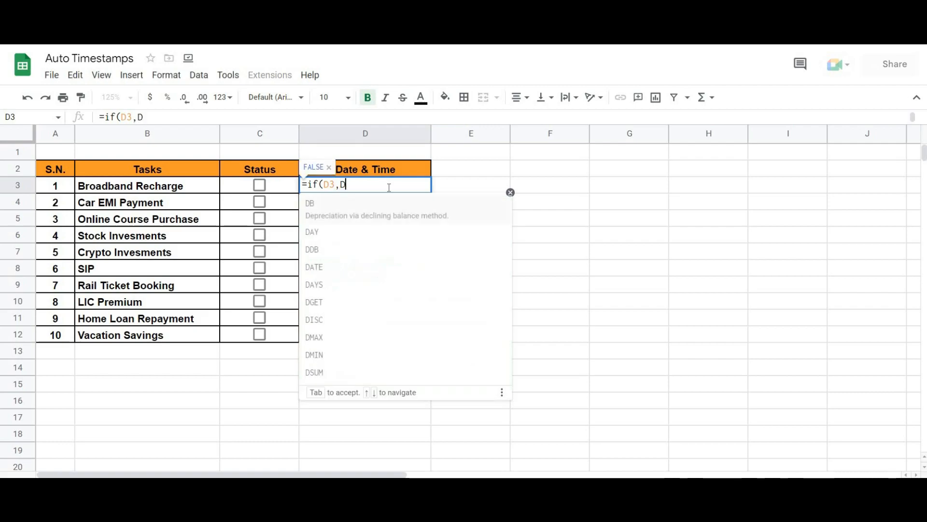
text(3)
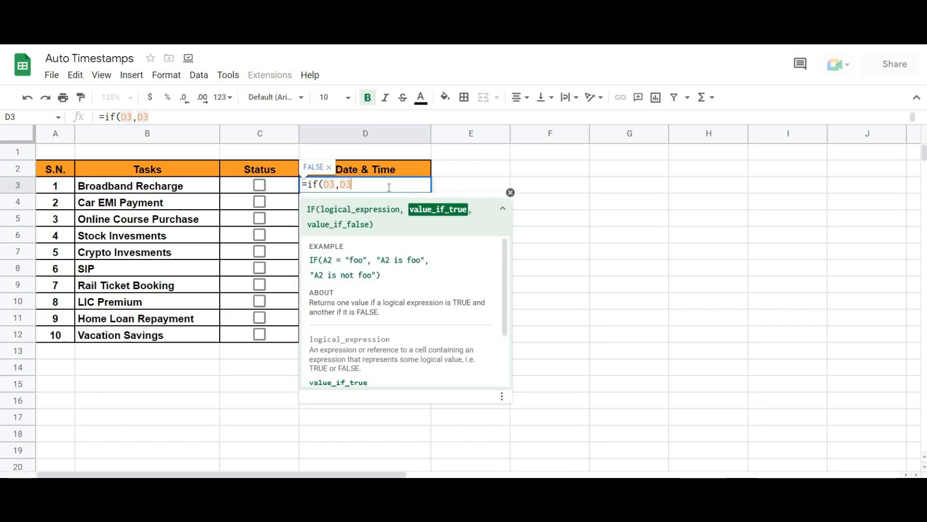
text(,If)
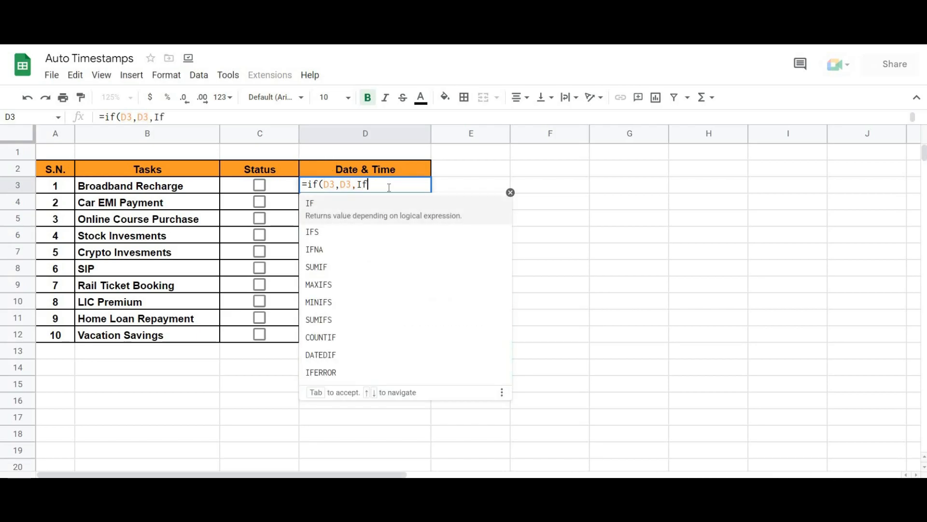
key(BackSpace)
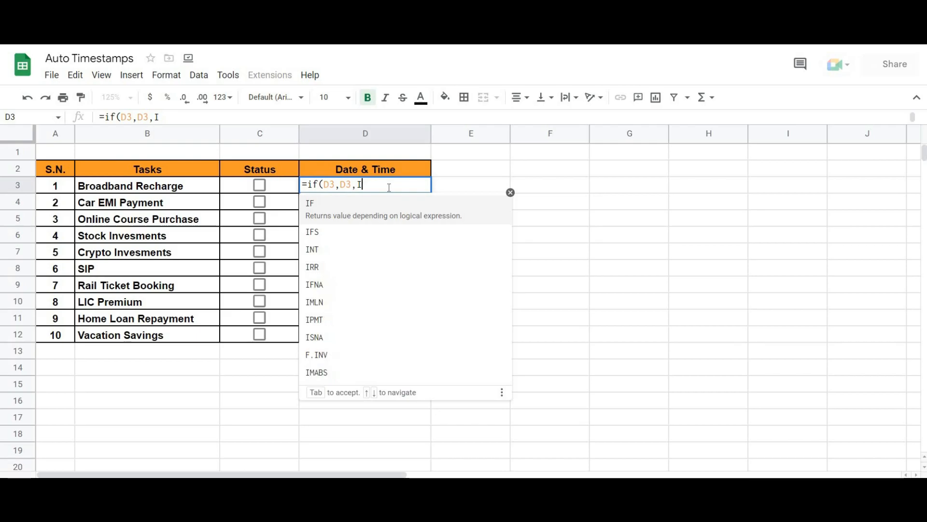
text(f)
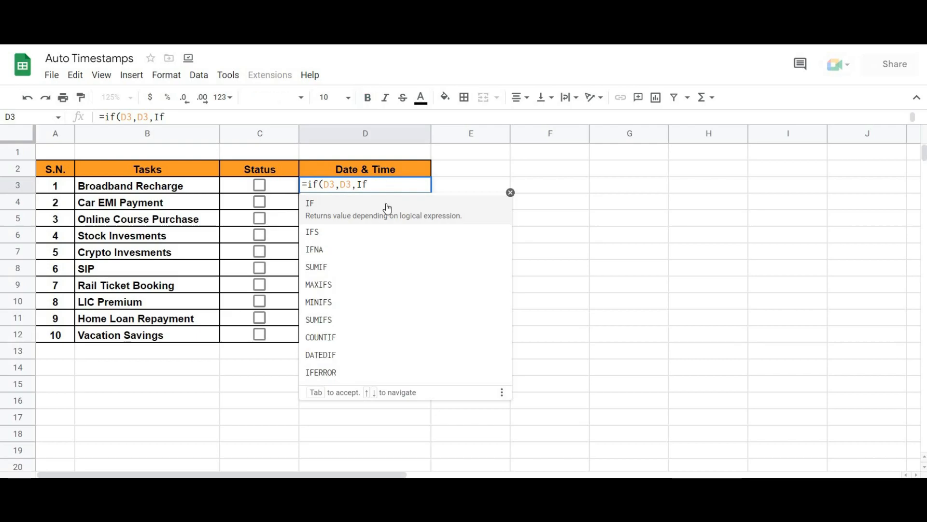
click(385, 207)
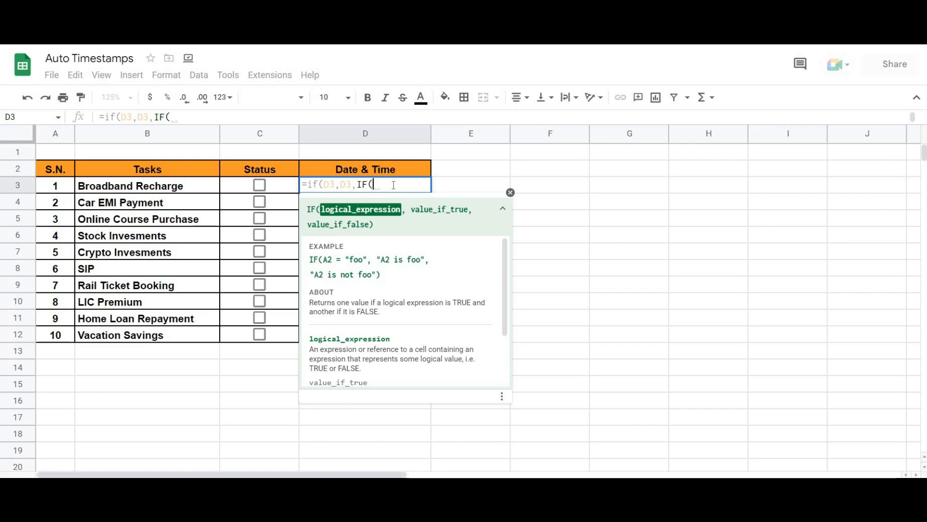
click(292, 189)
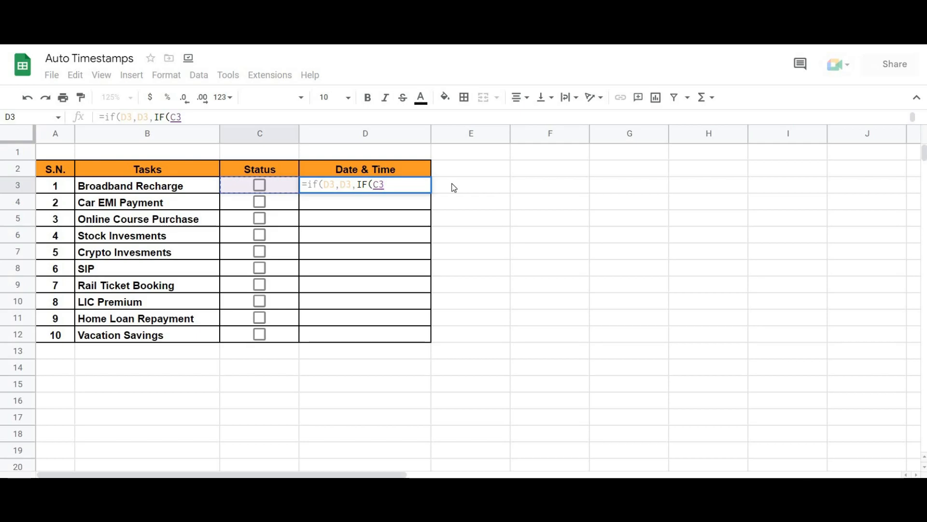
text(=)
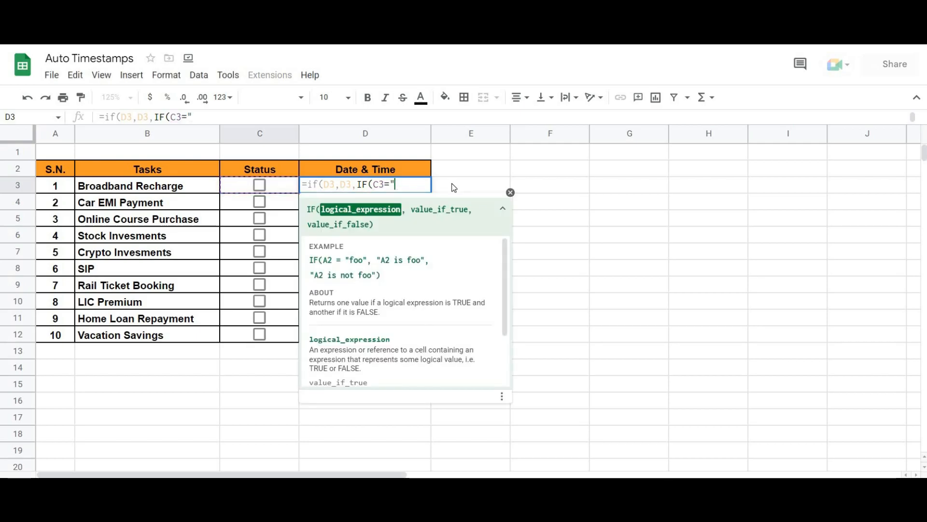
text("yes")
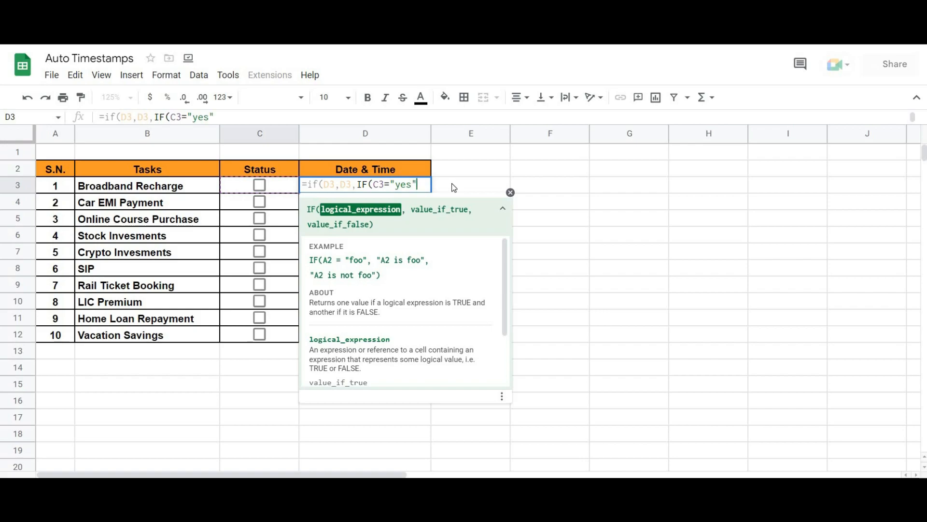
text(,)
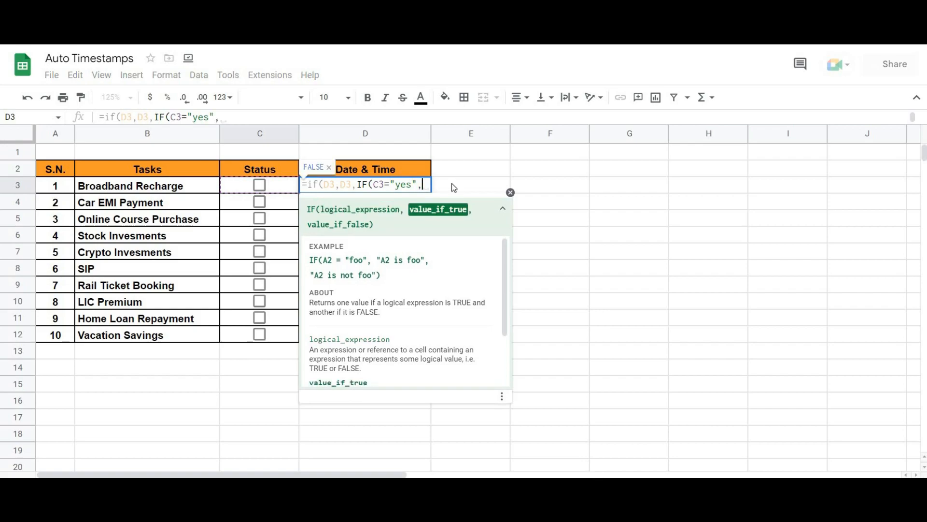
text(now)
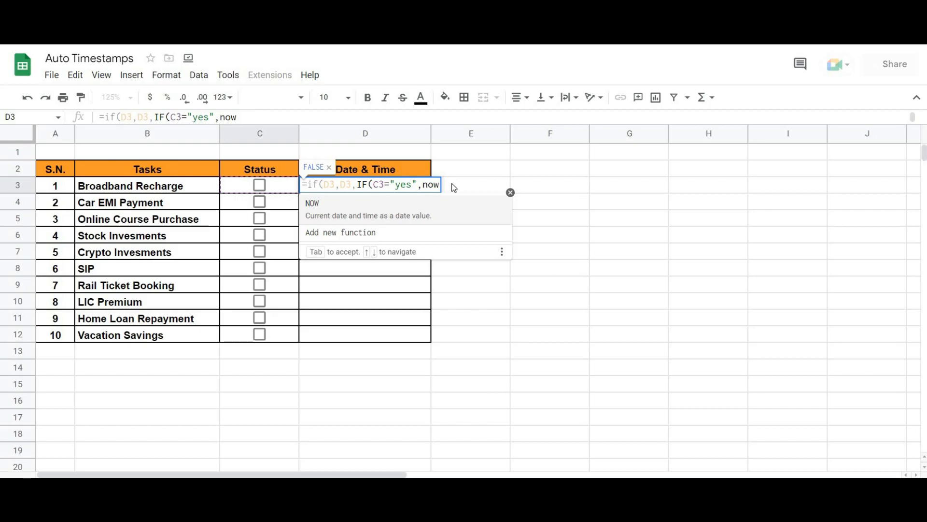
text(())
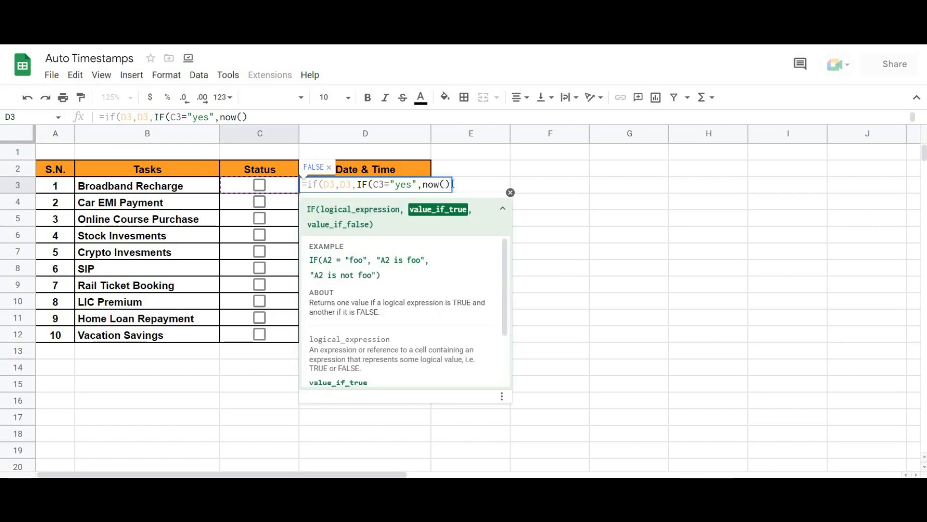
text(,)
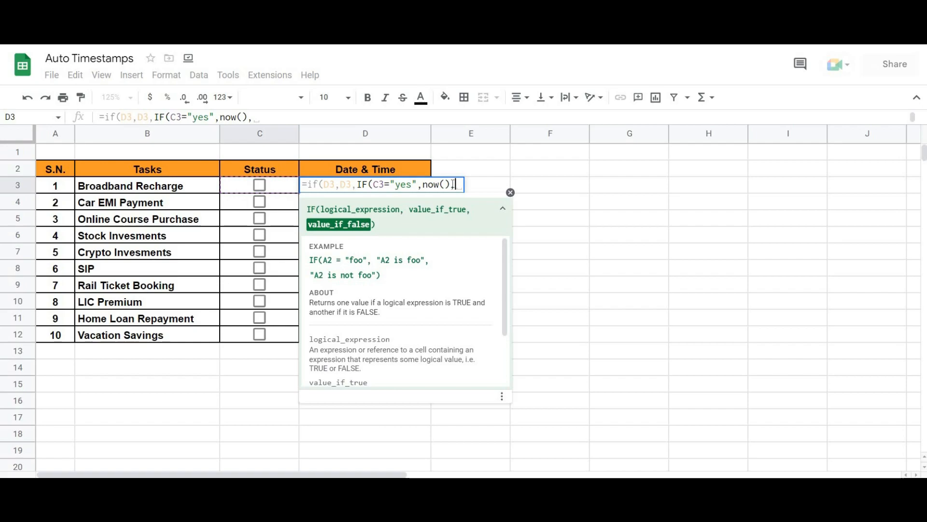
text(""))
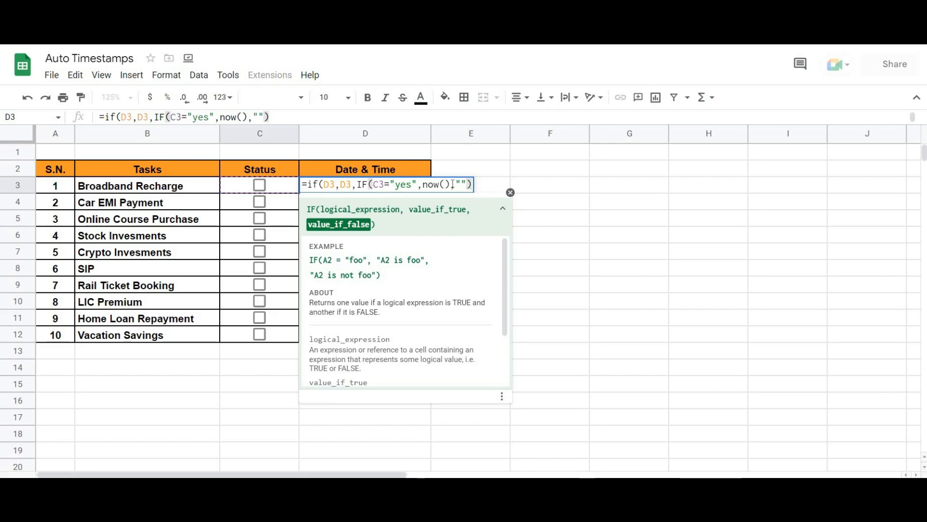
text())
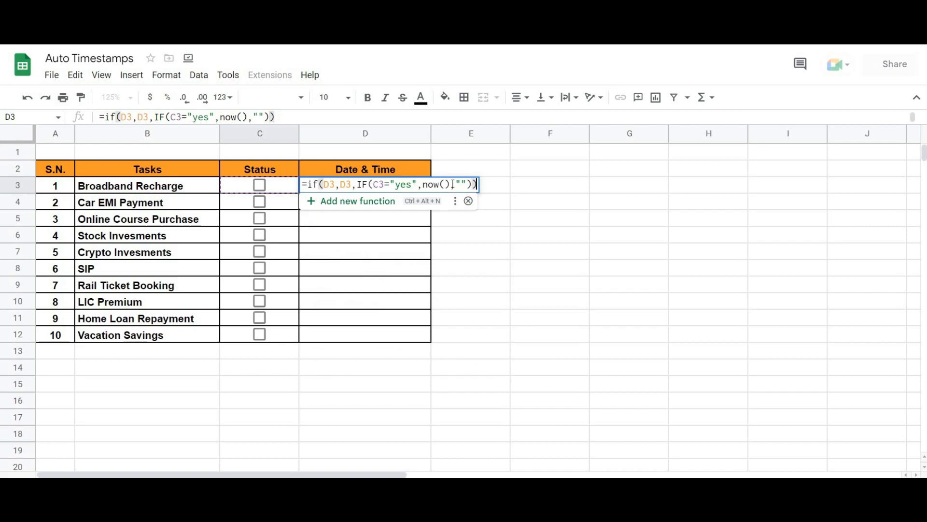
key(Return)
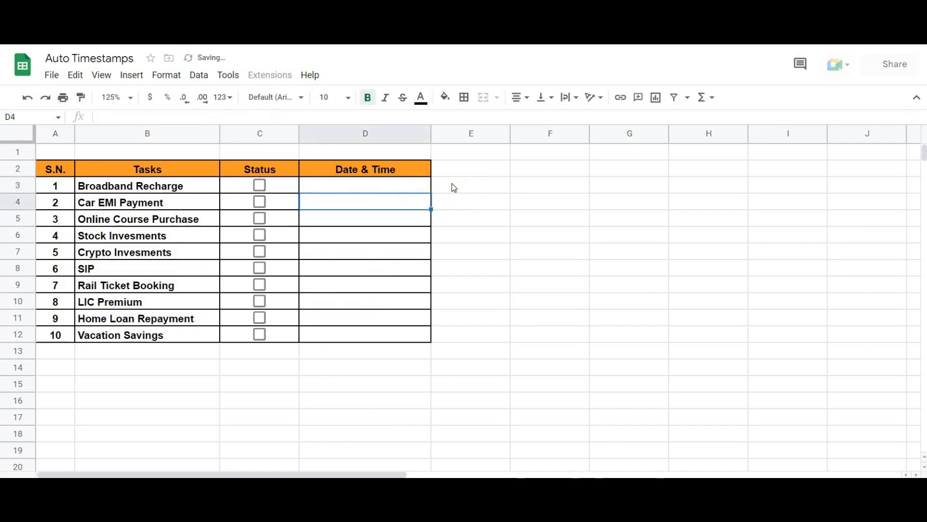
Copy the formula in D3 down through D12 and tick the Status checkbox of Online Course Purchase
click(430, 191)
drag(432, 192, 426, 340)
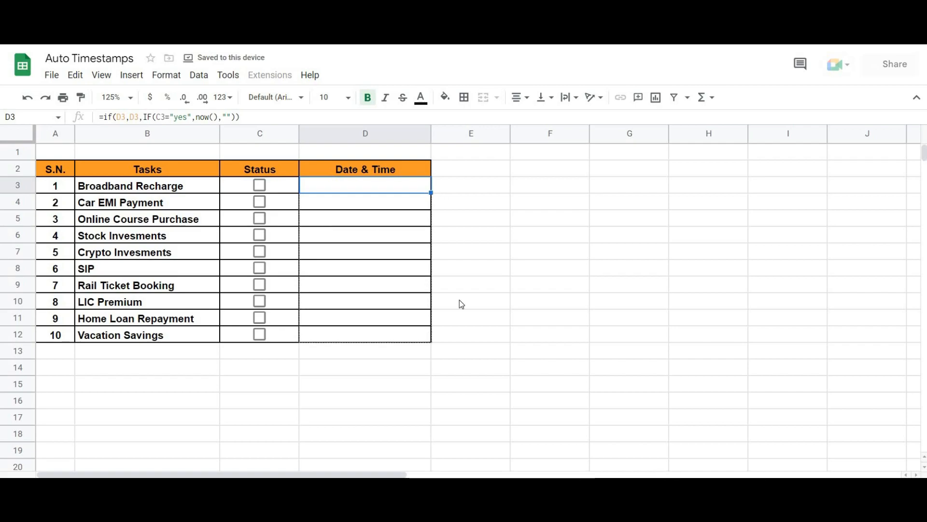
drag(461, 303, 461, 303)
click(470, 198)
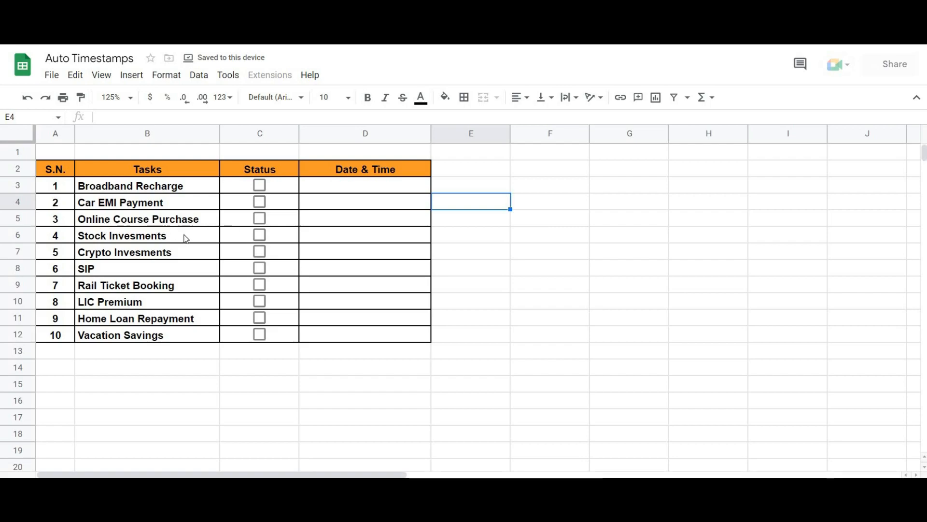
click(260, 218)
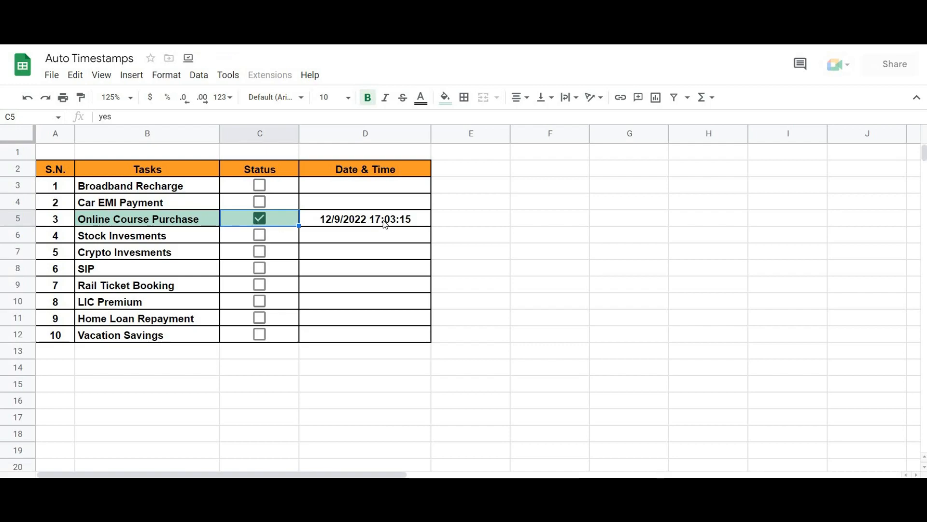
Format D3:D12 with the custom date and time format "Tuesday, August 5, 1930 at 1:25:59 PM" and widen column D to fit it
drag(373, 188, 365, 333)
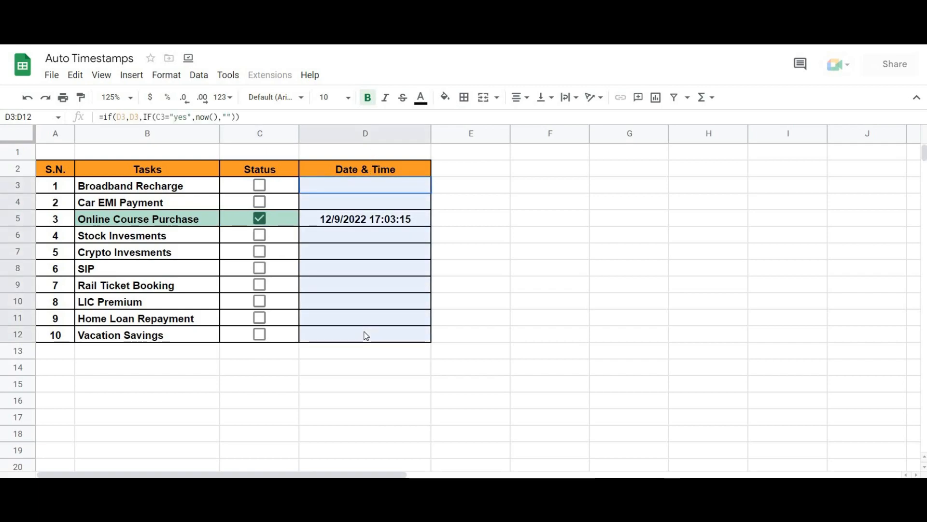
click(172, 78)
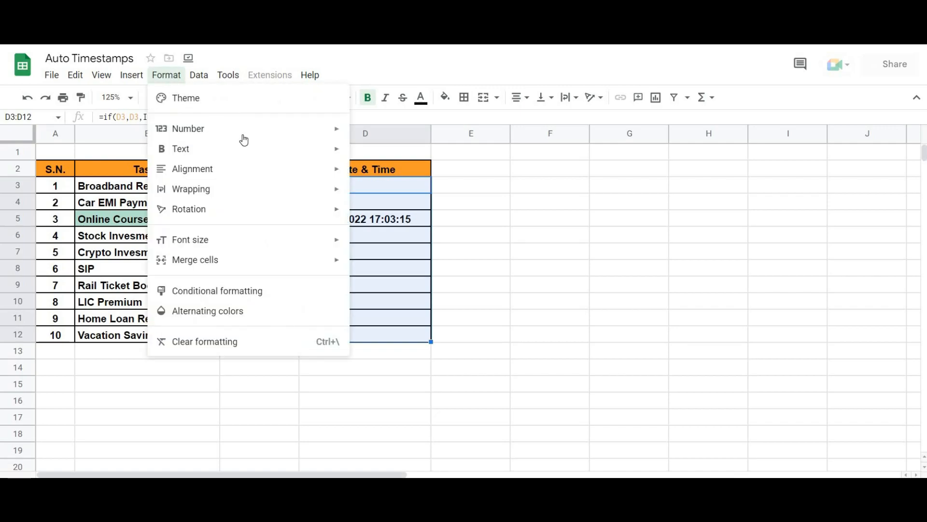
mouse_move(269, 132)
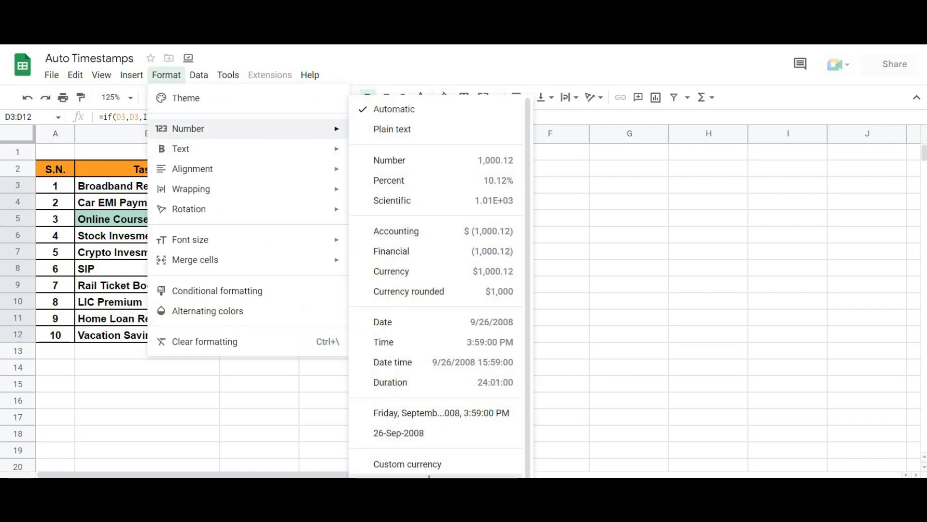
click(408, 475)
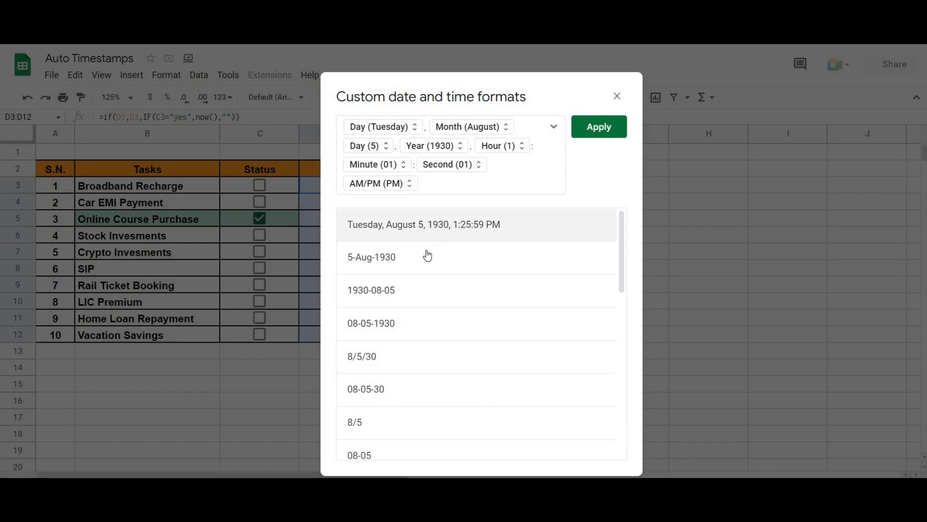
scroll(449, 278, down, 8)
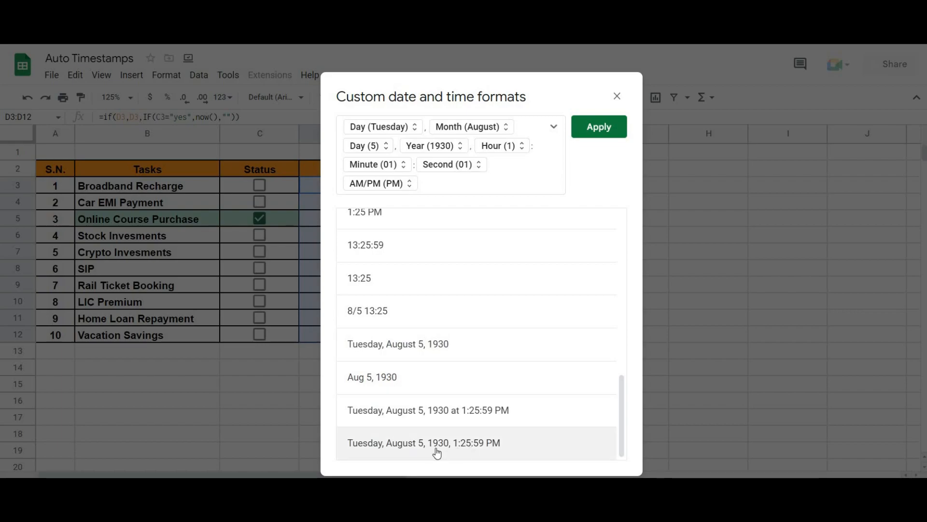
click(417, 416)
click(605, 128)
drag(431, 135, 553, 135)
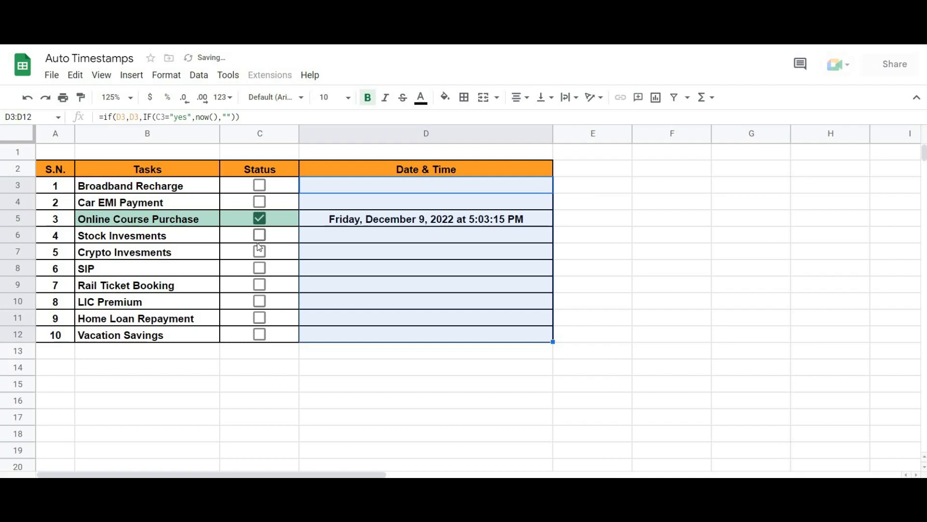
Tick the Status checkboxes of SIP, Vacation Savings and Home Loan Repayment, and untick Vacation Savings again
click(260, 269)
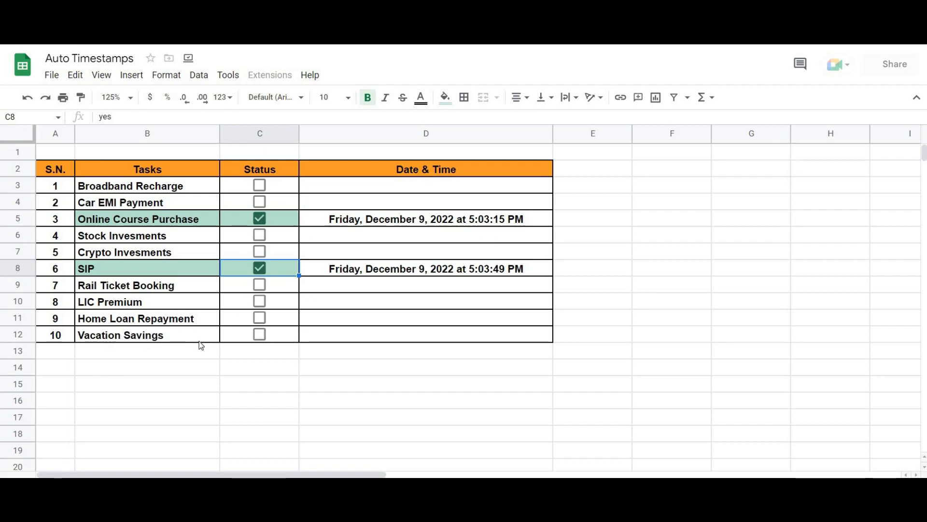
click(259, 334)
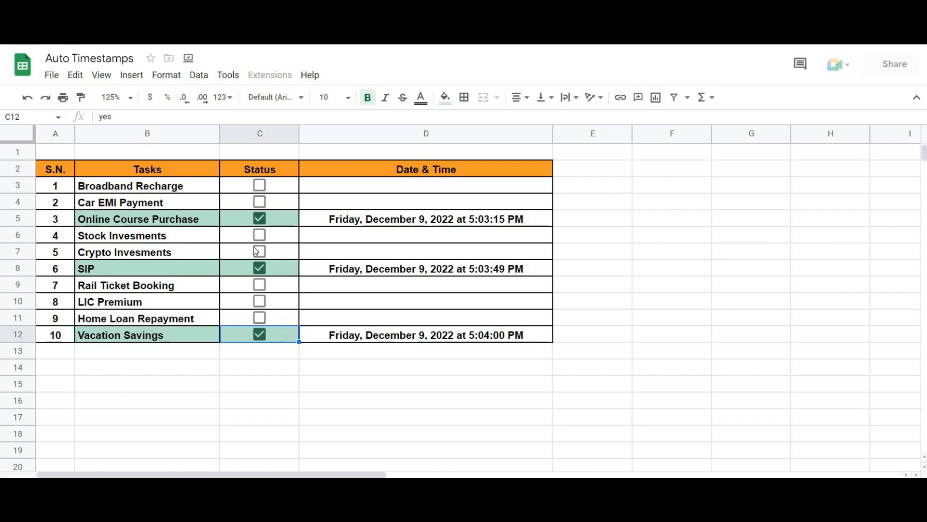
click(260, 318)
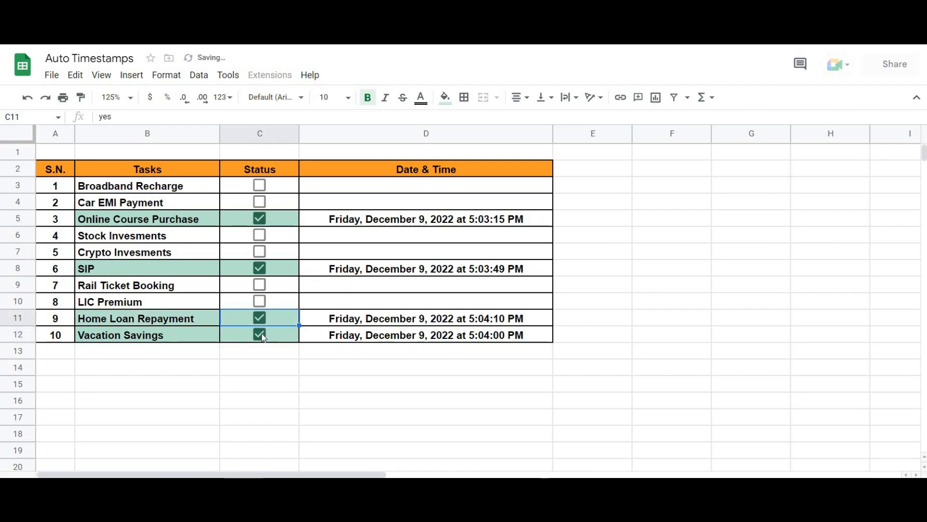
click(260, 335)
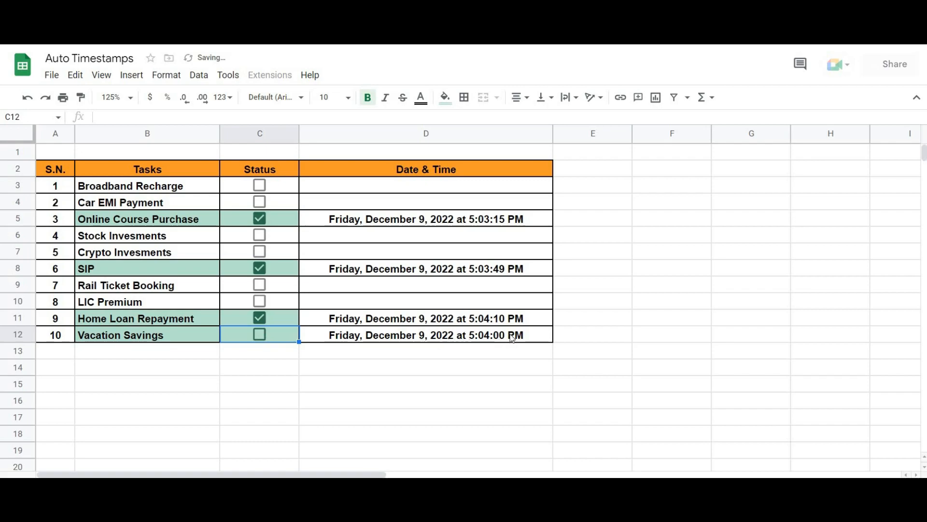